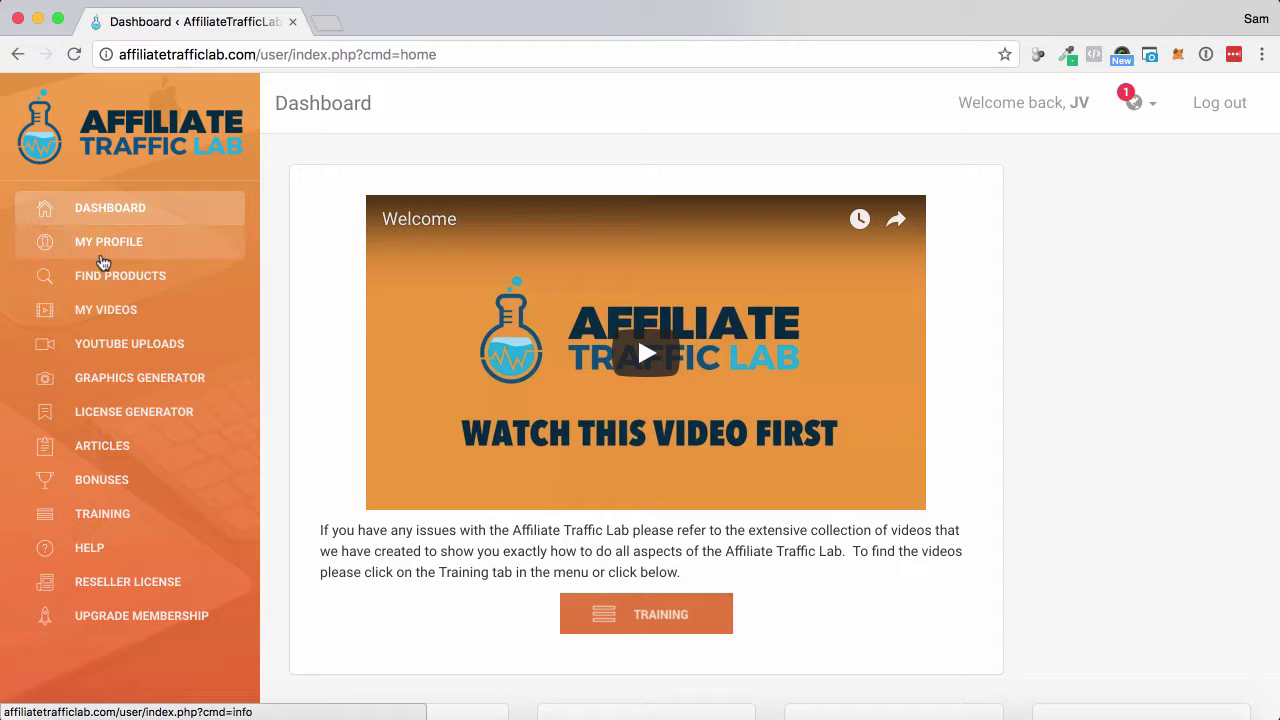
Step: Open Find Products and browse the JVZoo/W+ list ranked by units sold
{"action": "left_click", "coordinate": [96, 285]}
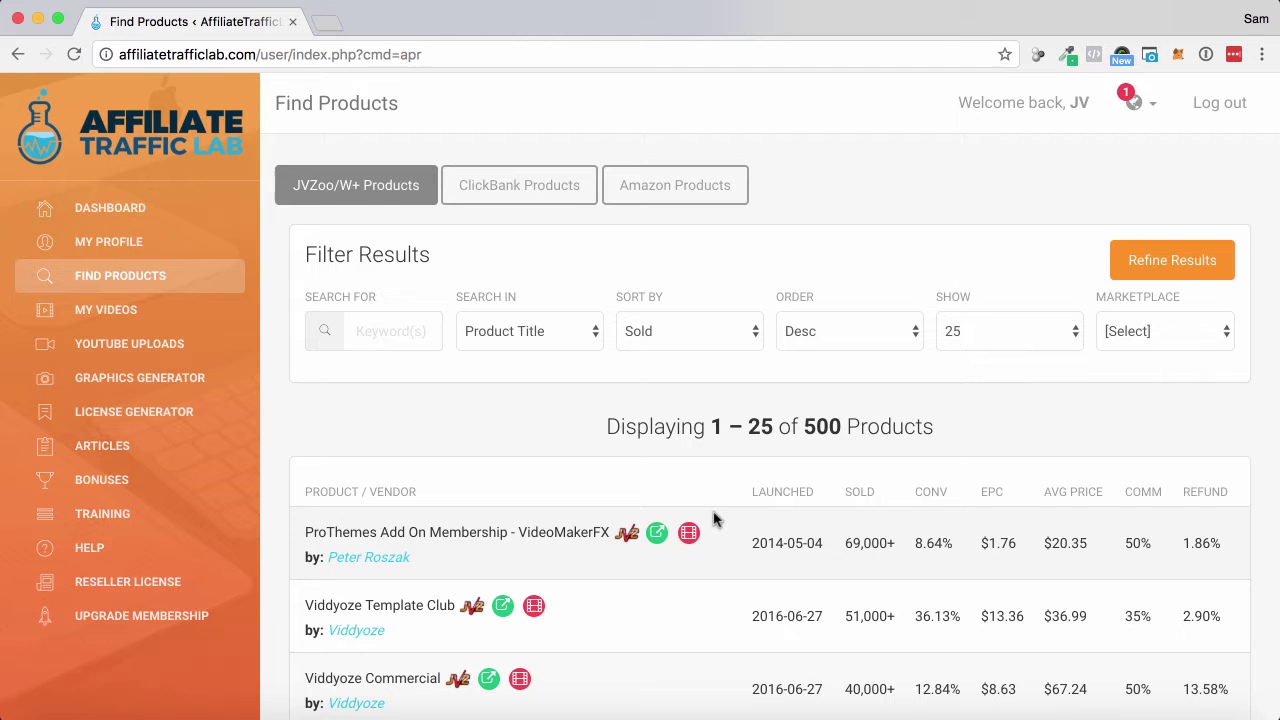
{"action": "scroll", "coordinate": [713, 518], "scroll_direction": "down", "scroll_amount": 1}
{"action": "scroll", "coordinate": [713, 518], "scroll_direction": "down", "scroll_amount": 1}
{"action": "scroll", "coordinate": [713, 518], "scroll_direction": "down", "scroll_amount": 1}
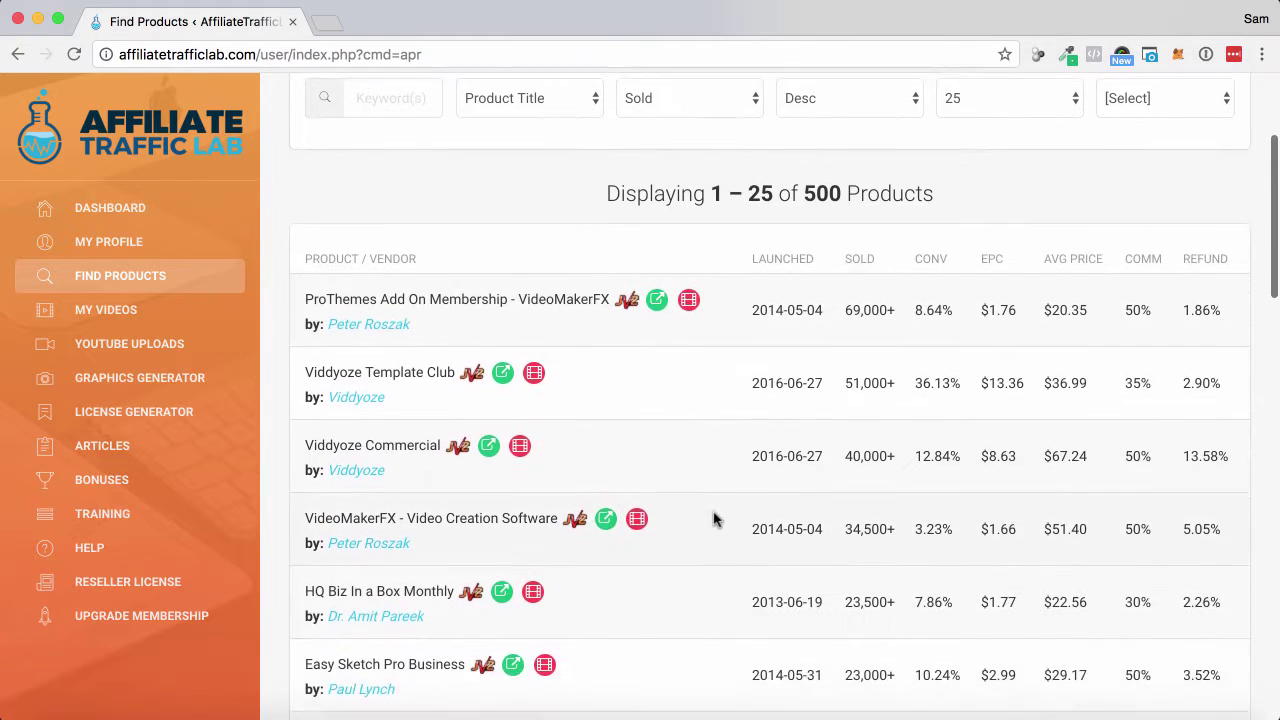
{"action": "scroll", "coordinate": [713, 518], "scroll_direction": "down", "scroll_amount": 2}
{"action": "scroll", "coordinate": [713, 518], "scroll_direction": "up", "scroll_amount": 3}
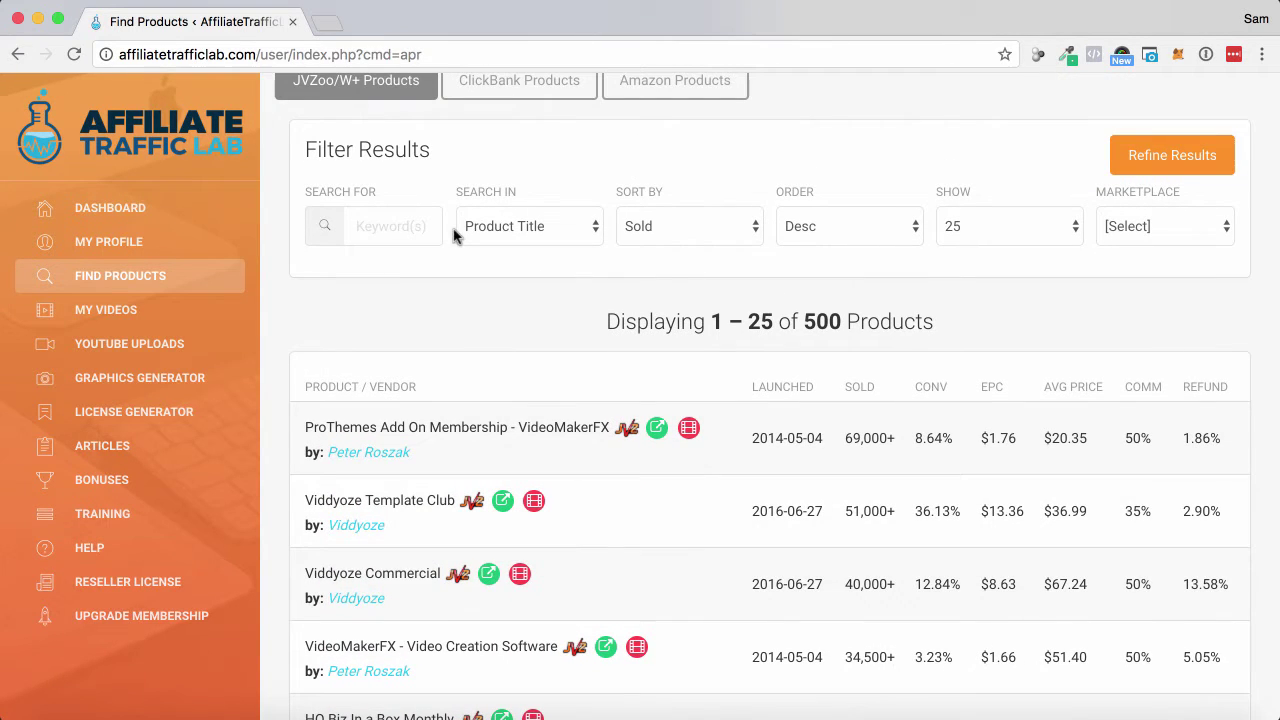
Step: Check the Sort By, Order and Marketplace dropdowns, keeping Sold and Desc
{"action": "left_click", "coordinate": [672, 228]}
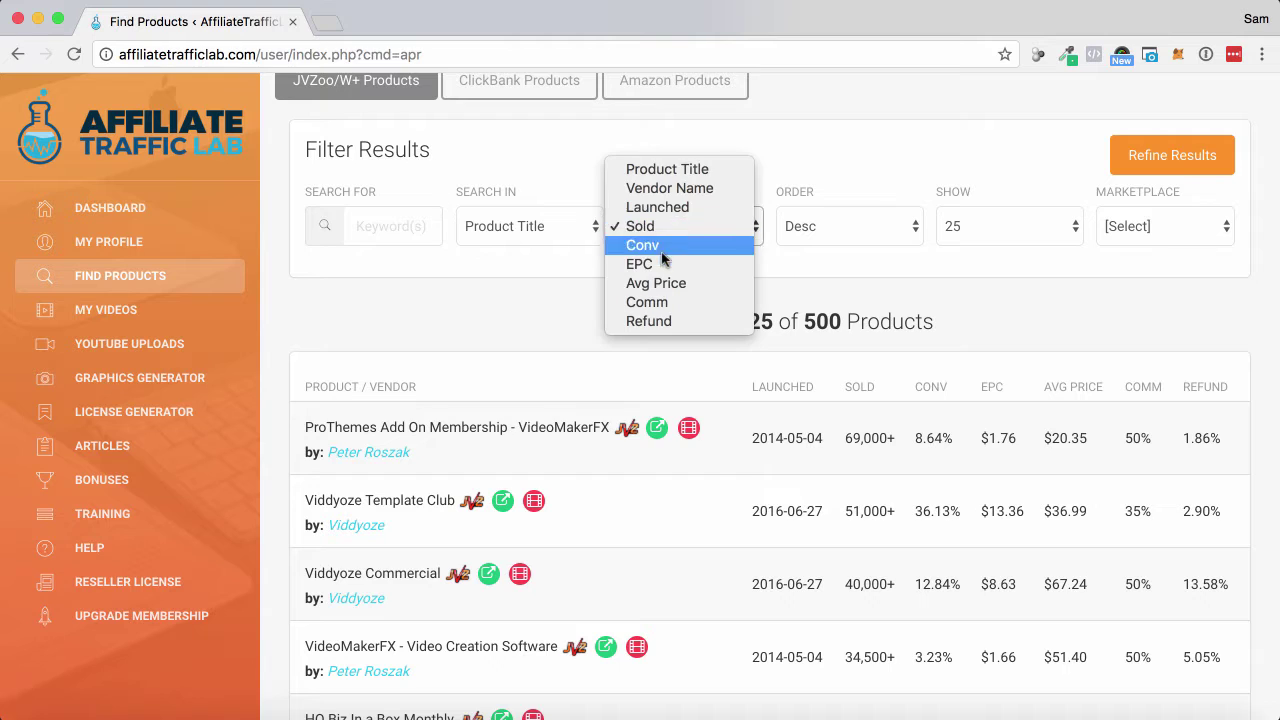
{"action": "left_click", "coordinate": [560, 320]}
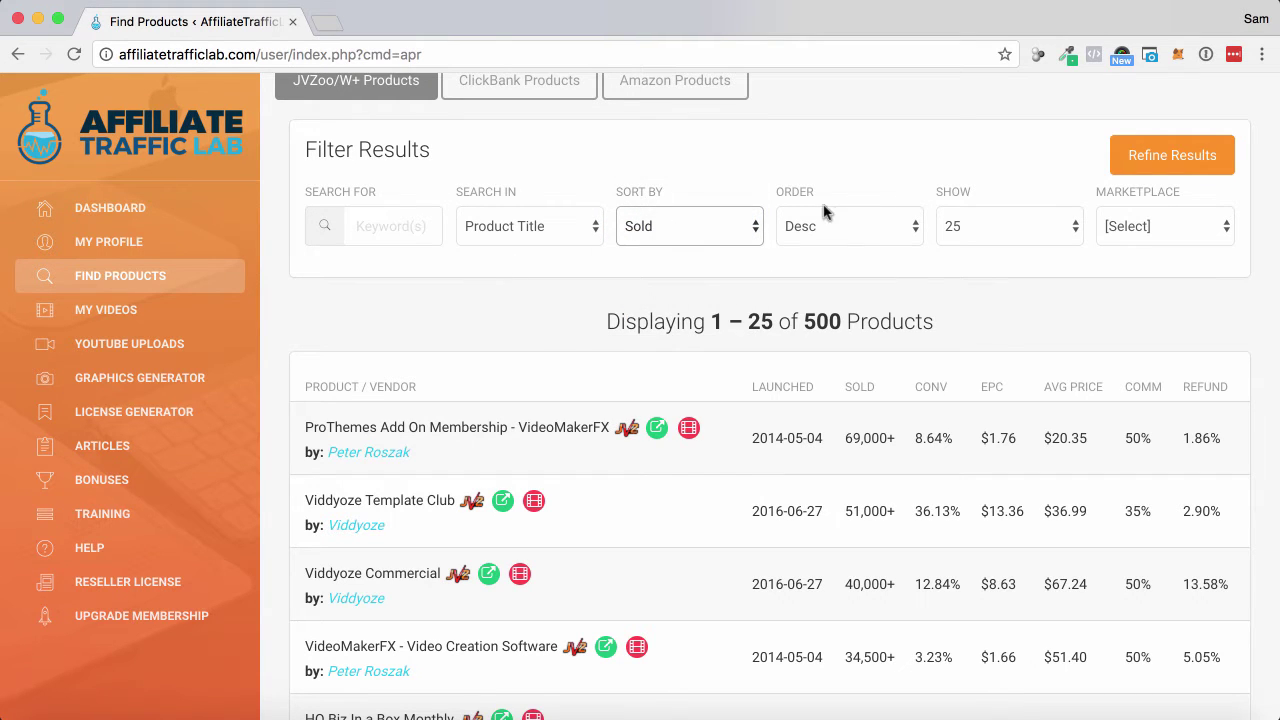
{"action": "left_click", "coordinate": [842, 229]}
{"action": "left_click", "coordinate": [900, 170]}
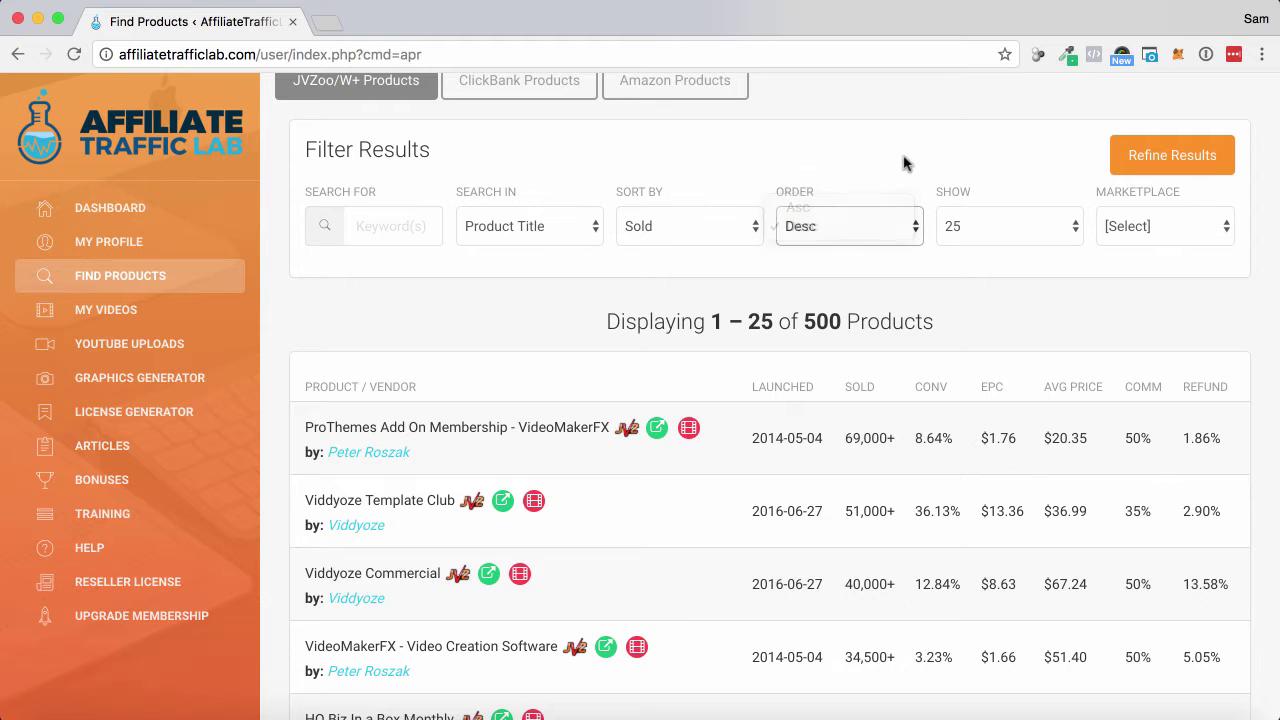
{"action": "left_click", "coordinate": [1125, 228]}
{"action": "left_click", "coordinate": [1055, 308]}
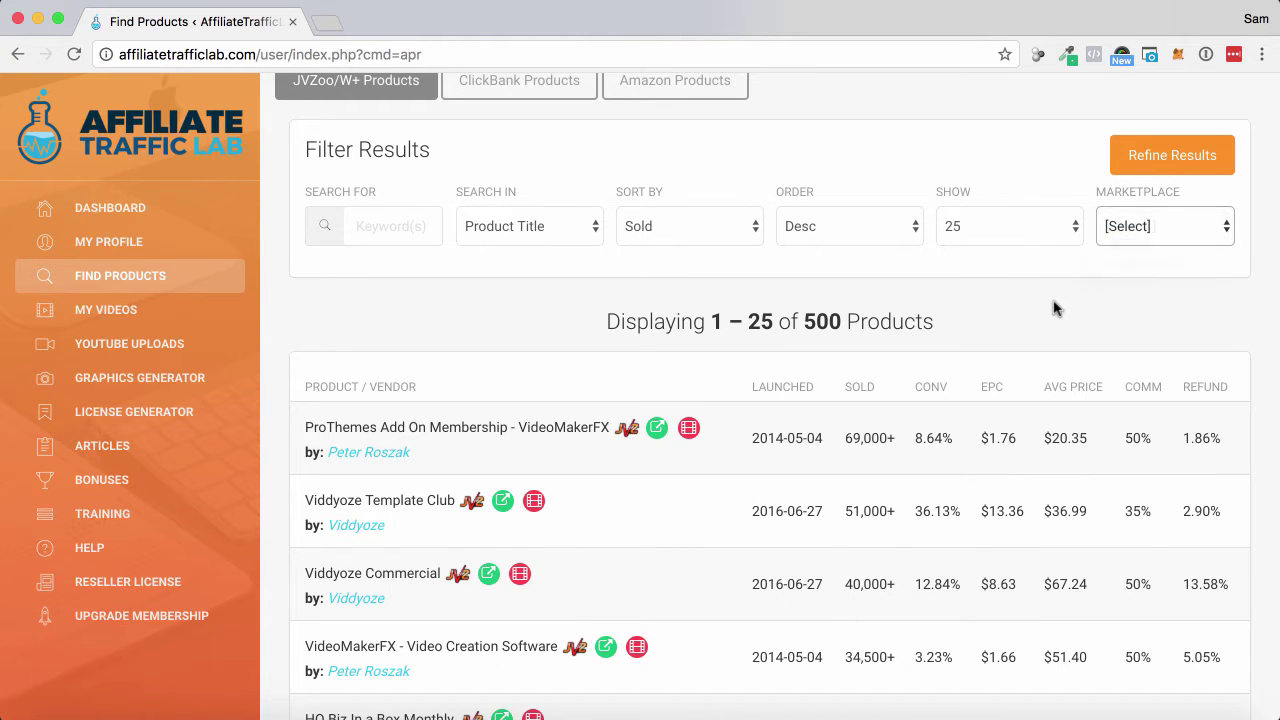
Step: Jump to page 5 of the product results (items 101–125)
{"action": "scroll", "coordinate": [1055, 308], "scroll_direction": "down", "scroll_amount": 5}
{"action": "scroll", "coordinate": [1055, 308], "scroll_direction": "down", "scroll_amount": 6}
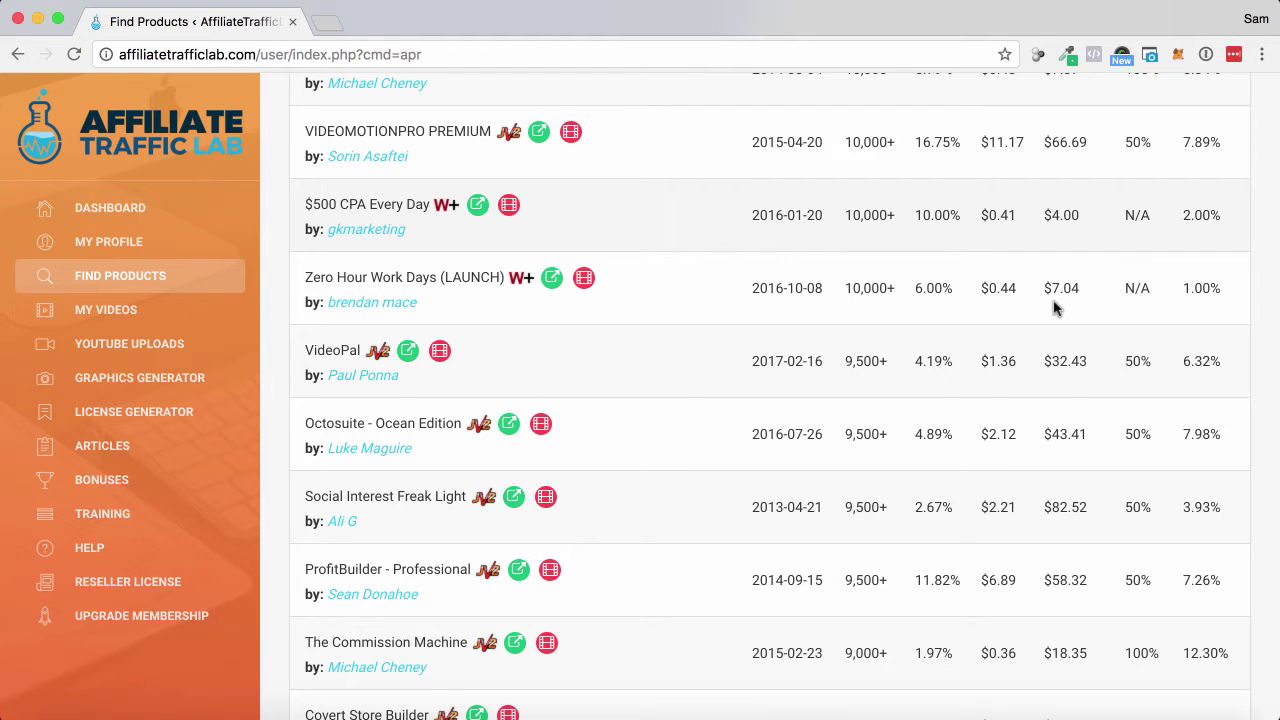
{"action": "scroll", "coordinate": [630, 410], "scroll_direction": "down", "scroll_amount": 1}
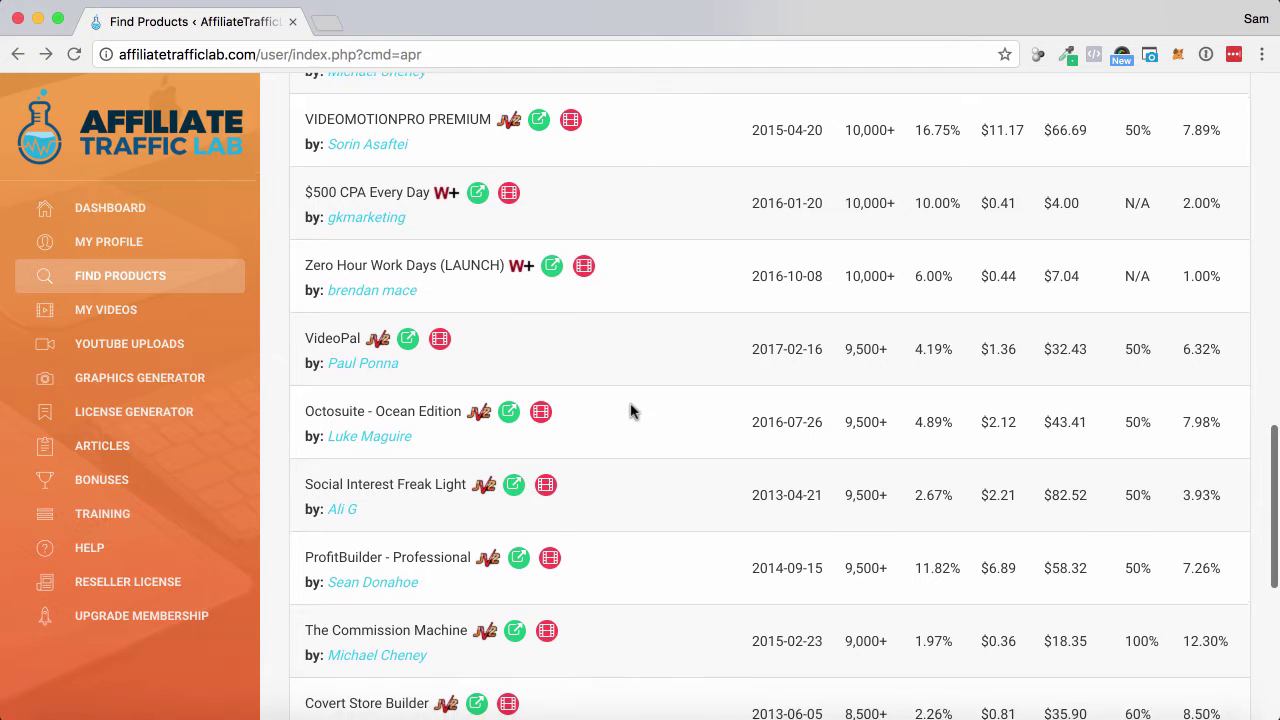
{"action": "scroll", "coordinate": [630, 410], "scroll_direction": "down", "scroll_amount": 3}
{"action": "scroll", "coordinate": [630, 410], "scroll_direction": "down", "scroll_amount": 2}
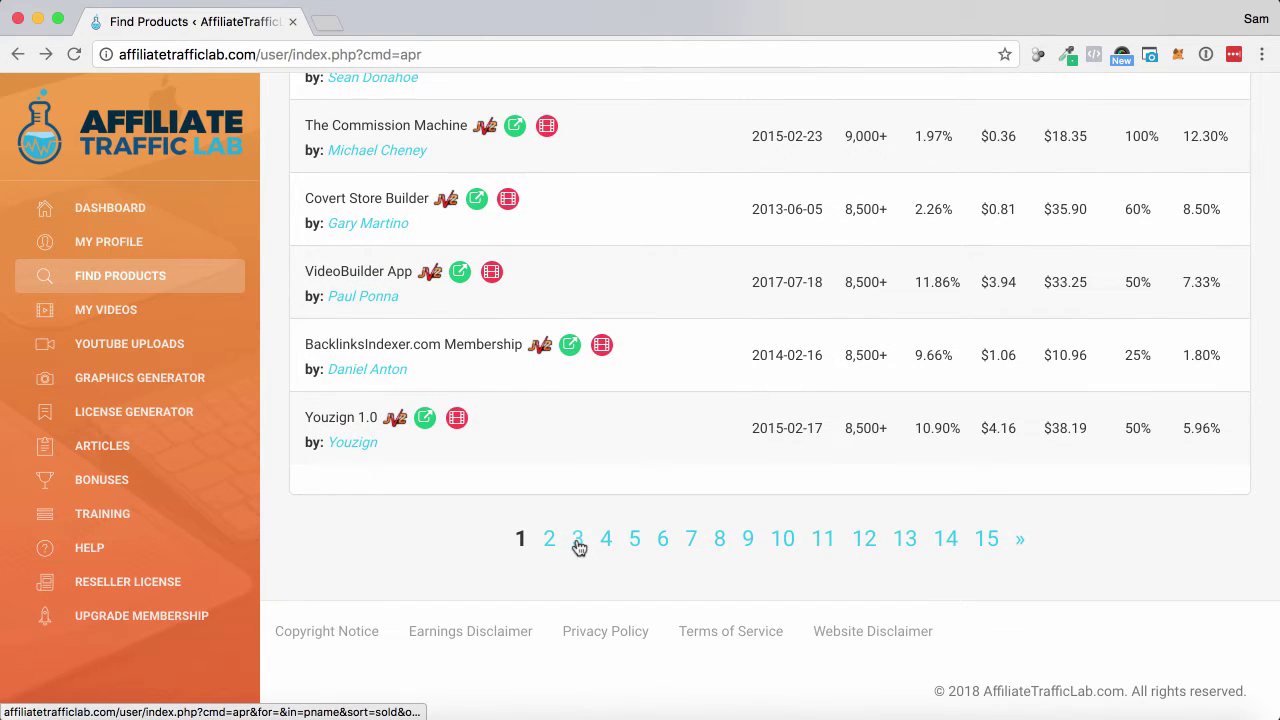
{"action": "left_click", "coordinate": [636, 540]}
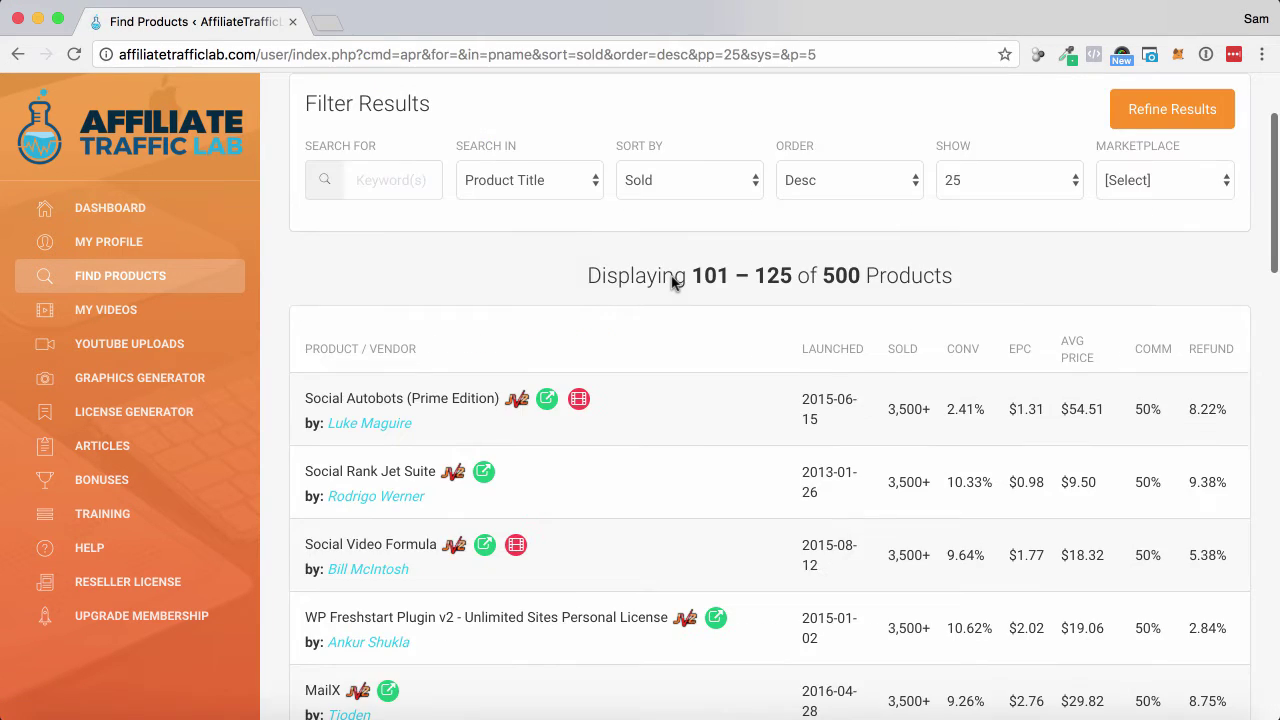
Step: Start a new video for the Covert Commissions product
{"action": "scroll", "coordinate": [672, 283], "scroll_direction": "down", "scroll_amount": 3}
{"action": "scroll", "coordinate": [672, 283], "scroll_direction": "down", "scroll_amount": 2}
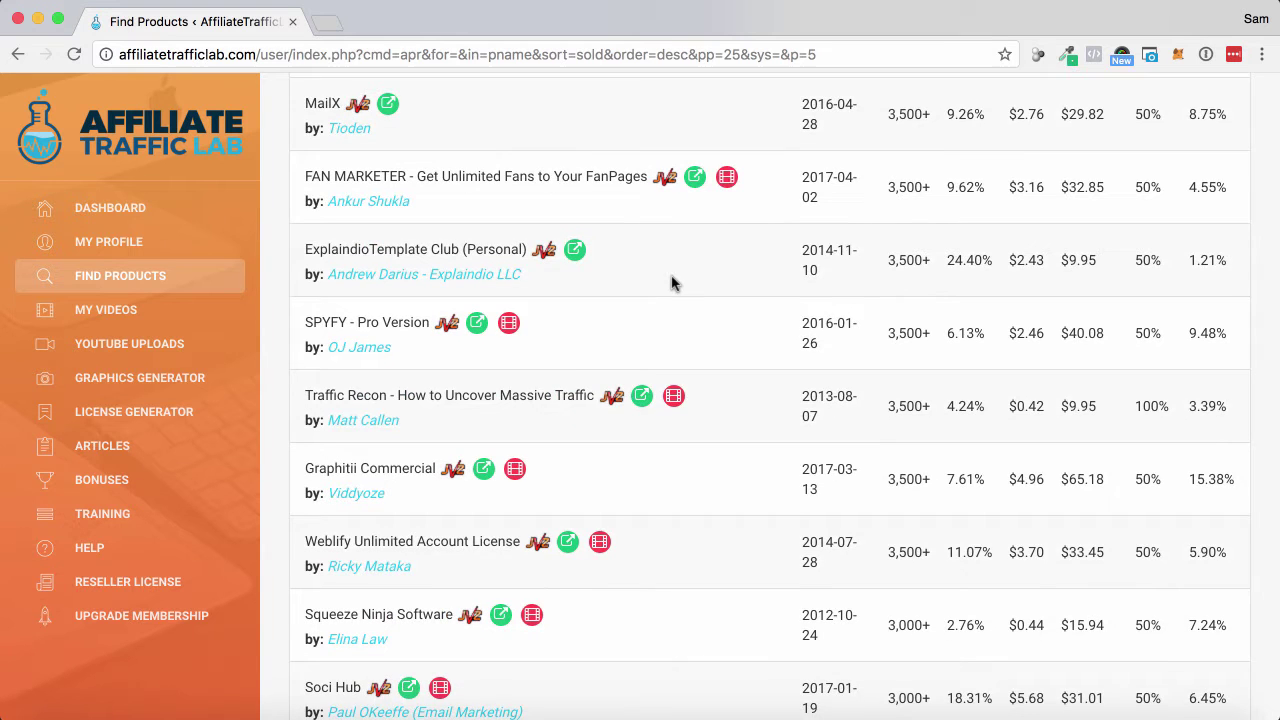
{"action": "scroll", "coordinate": [672, 283], "scroll_direction": "down", "scroll_amount": 3}
{"action": "scroll", "coordinate": [672, 283], "scroll_direction": "down", "scroll_amount": 2}
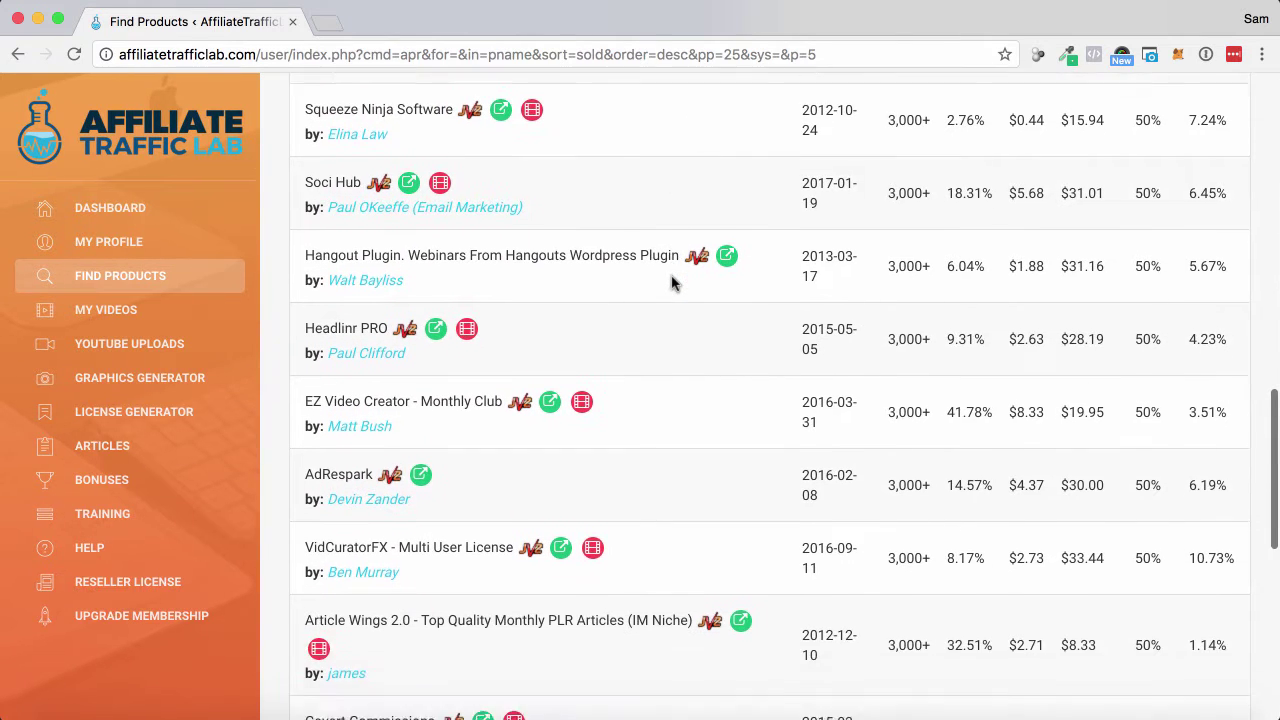
{"action": "scroll", "coordinate": [672, 283], "scroll_direction": "down", "scroll_amount": 3}
{"action": "scroll", "coordinate": [672, 283], "scroll_direction": "down", "scroll_amount": 2}
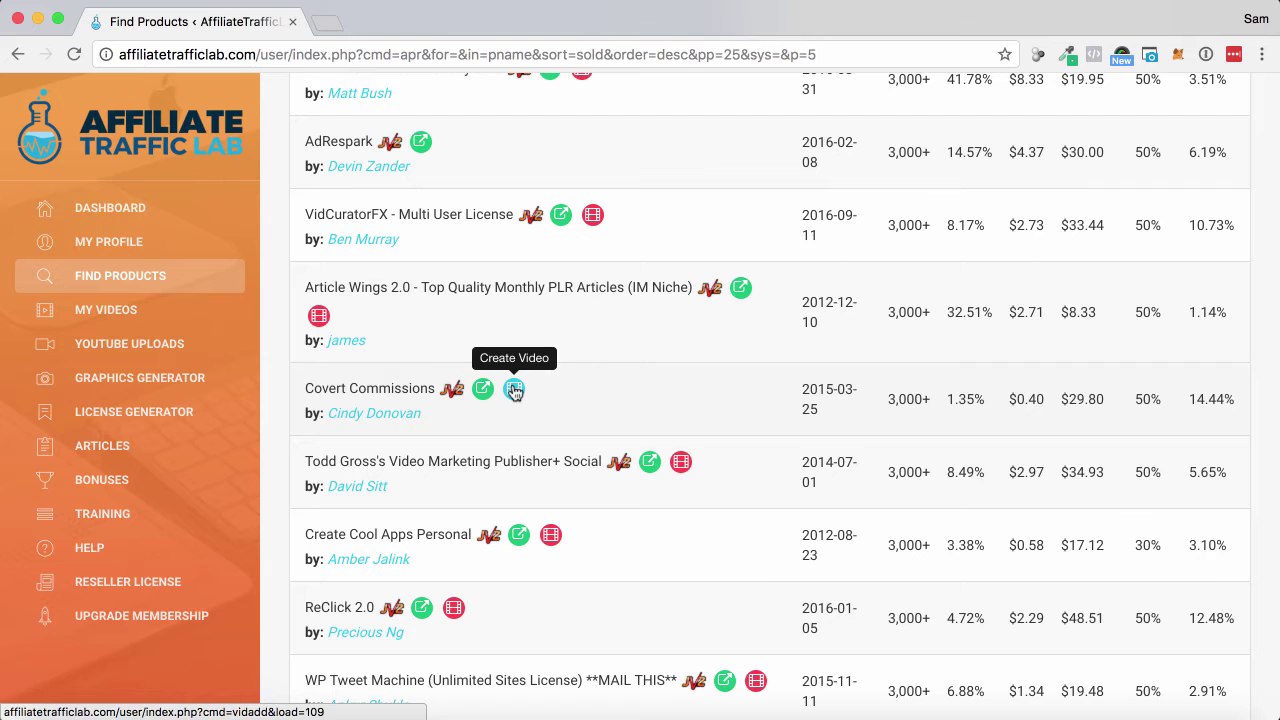
{"action": "left_click", "coordinate": [514, 390]}
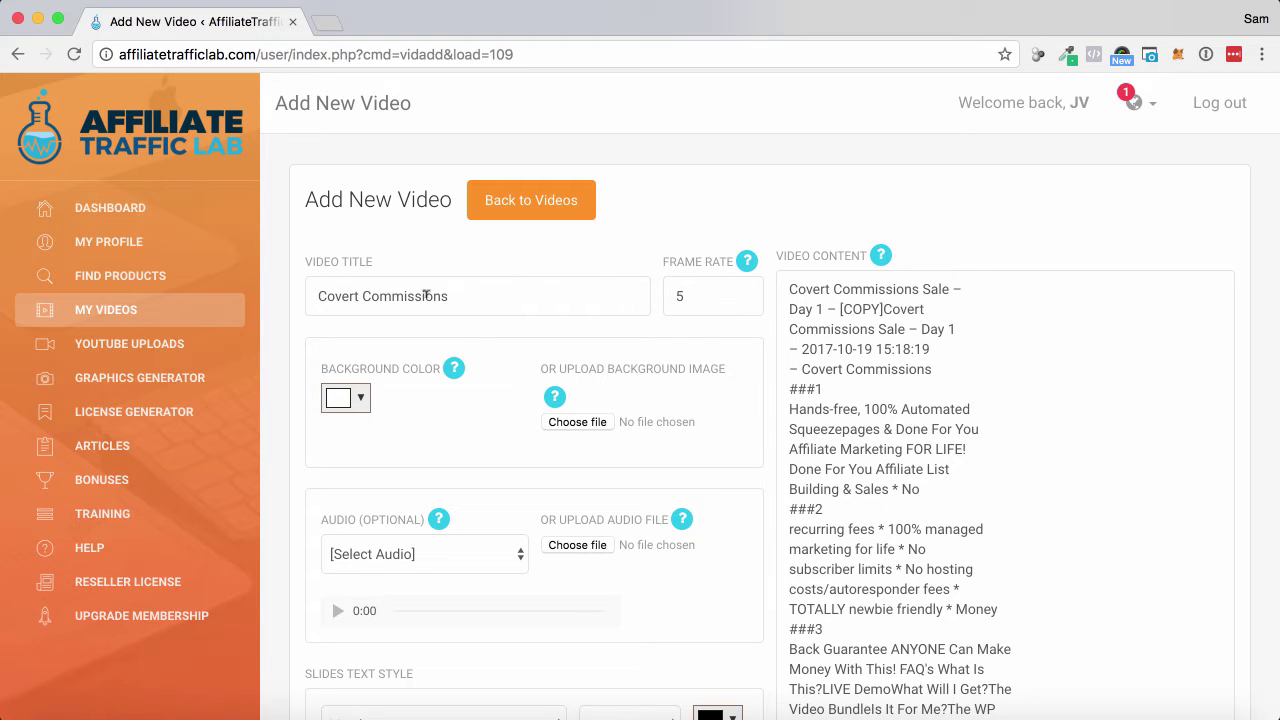
Step: Append 'Product Overview' to the Covert Commissions video title
{"action": "left_click", "coordinate": [487, 292]}
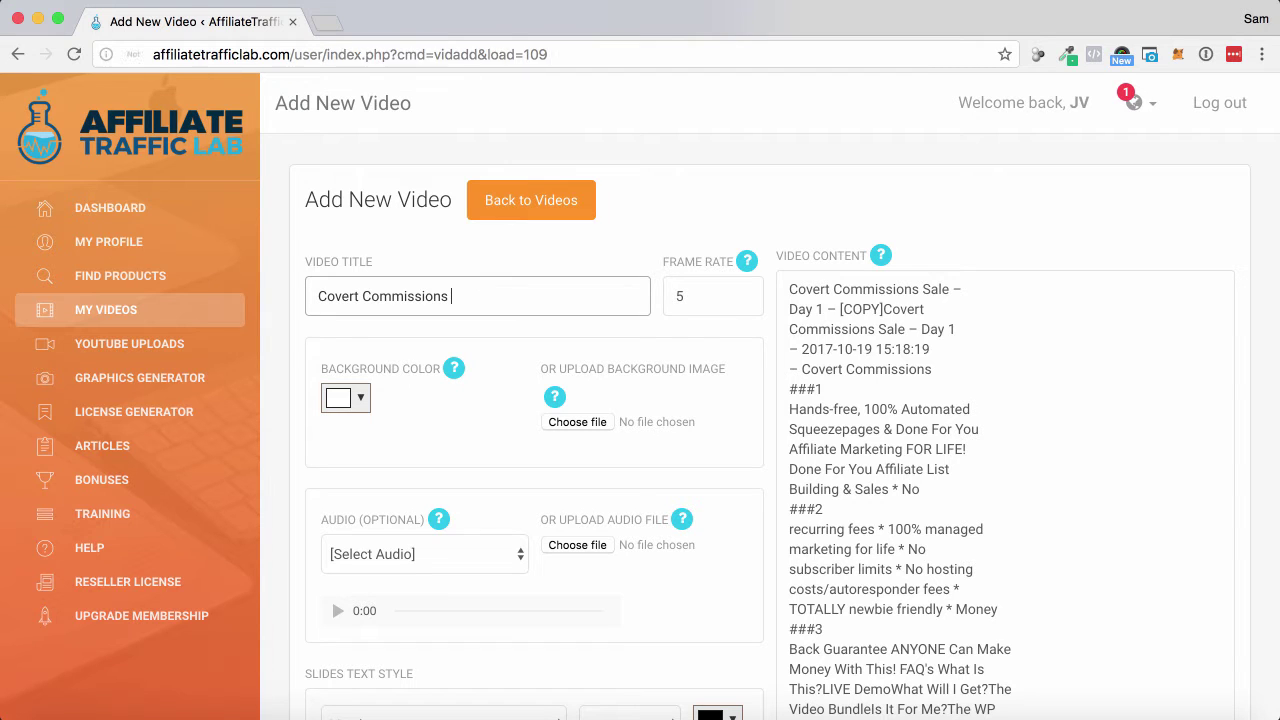
{"action": "type", "text": "Re"}
{"action": "key", "text": "BackSpace"}
{"action": "key", "text": "BackSpace"}
{"action": "key", "text": "BackSpace"}
{"action": "type", "text": "Pr"}
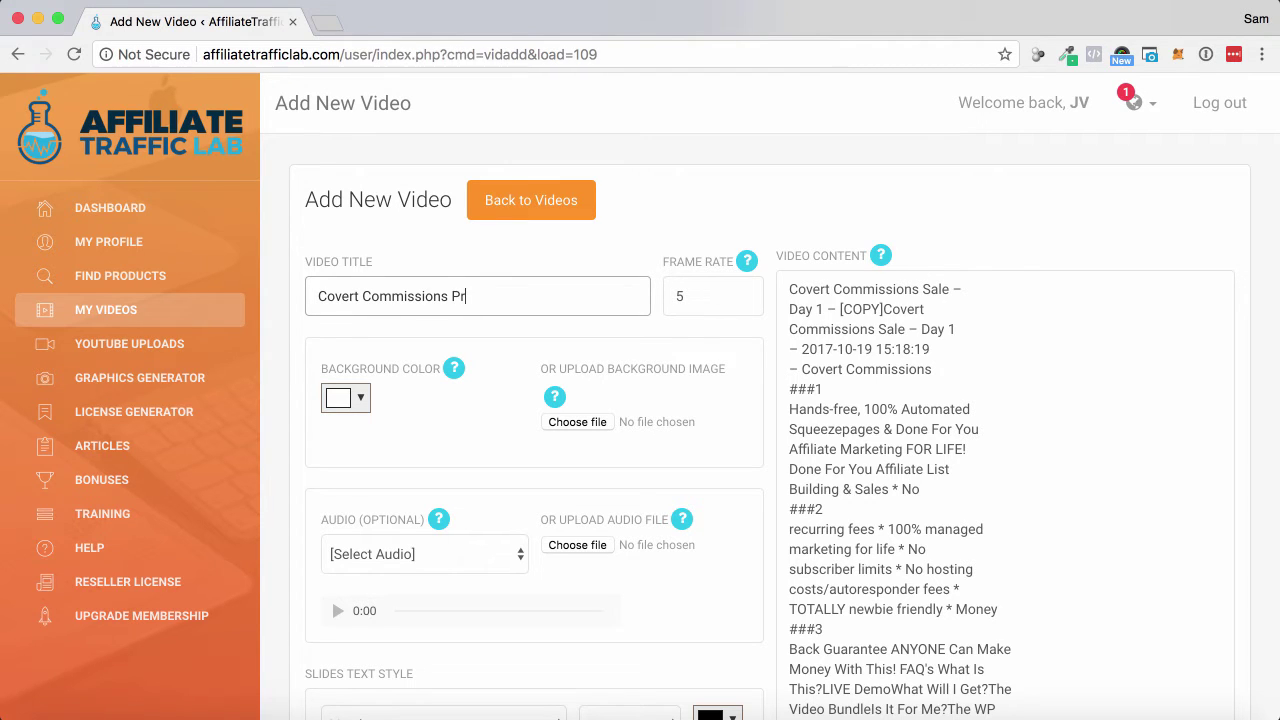
{"action": "type", "text": "oduct Over"}
{"action": "type", "text": "view"}
Step: Review the frame rate of 5 and the opening slide text headings
{"action": "left_click", "coordinate": [710, 286]}
{"action": "double_click", "coordinate": [714, 287]}
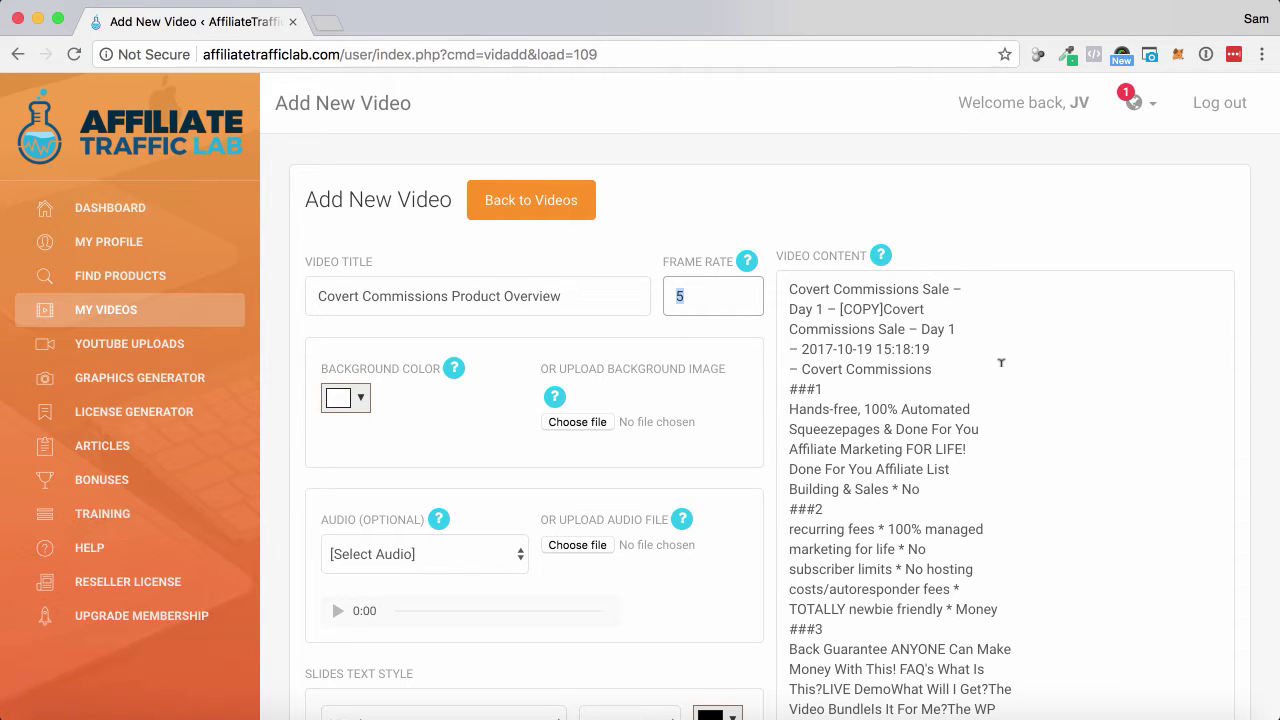
{"action": "scroll", "coordinate": [897, 432], "scroll_direction": "down", "scroll_amount": 1}
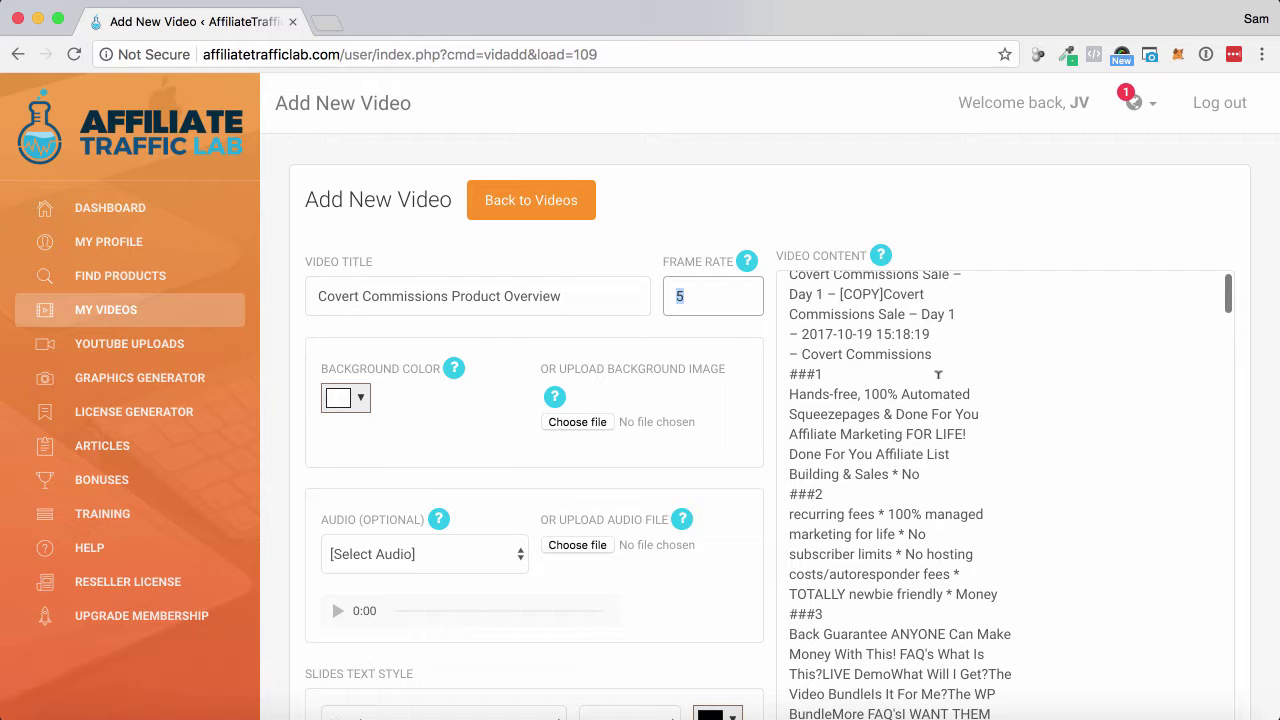
{"action": "scroll", "coordinate": [938, 374], "scroll_direction": "up", "scroll_amount": 1}
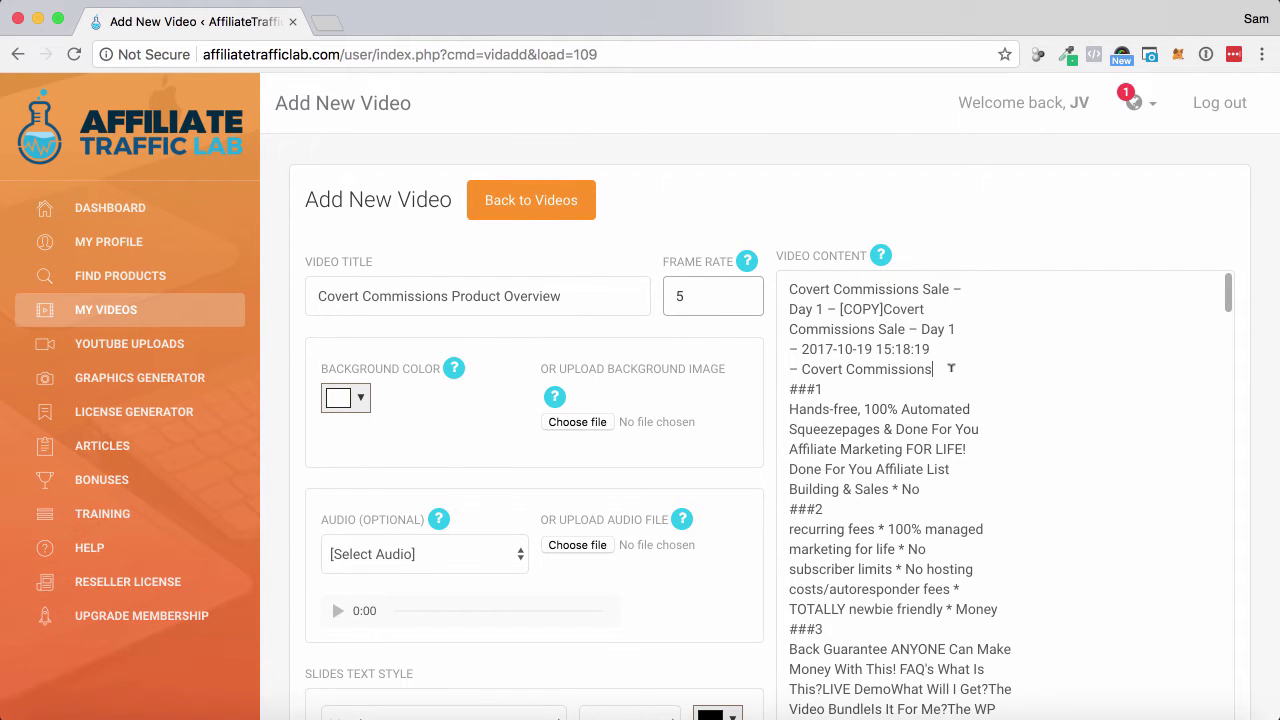
{"action": "left_click_drag", "start_coordinate": [951, 368], "coordinate": [782, 268]}
{"action": "left_click", "coordinate": [867, 400]}
Step: Scroll through the numbered slide sections down to the ###20 marker
{"action": "scroll", "coordinate": [867, 400], "scroll_direction": "down", "scroll_amount": 5}
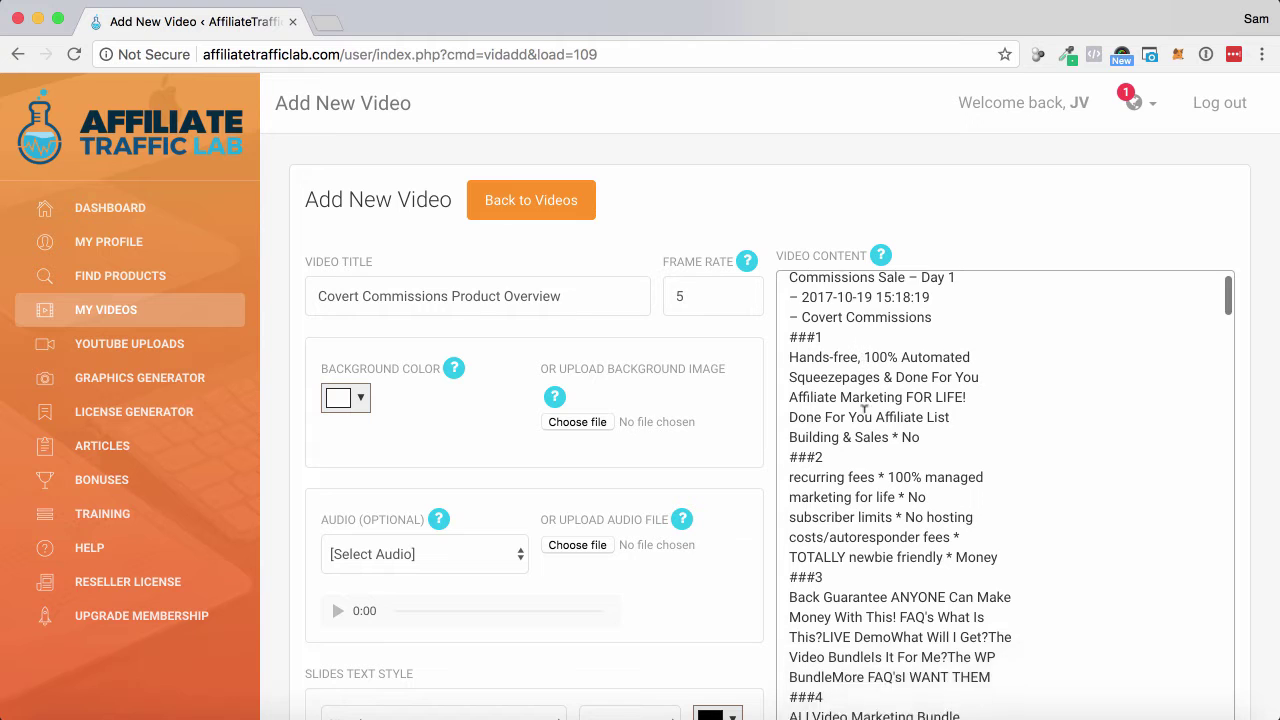
{"action": "scroll", "coordinate": [880, 420], "scroll_direction": "down", "scroll_amount": 2}
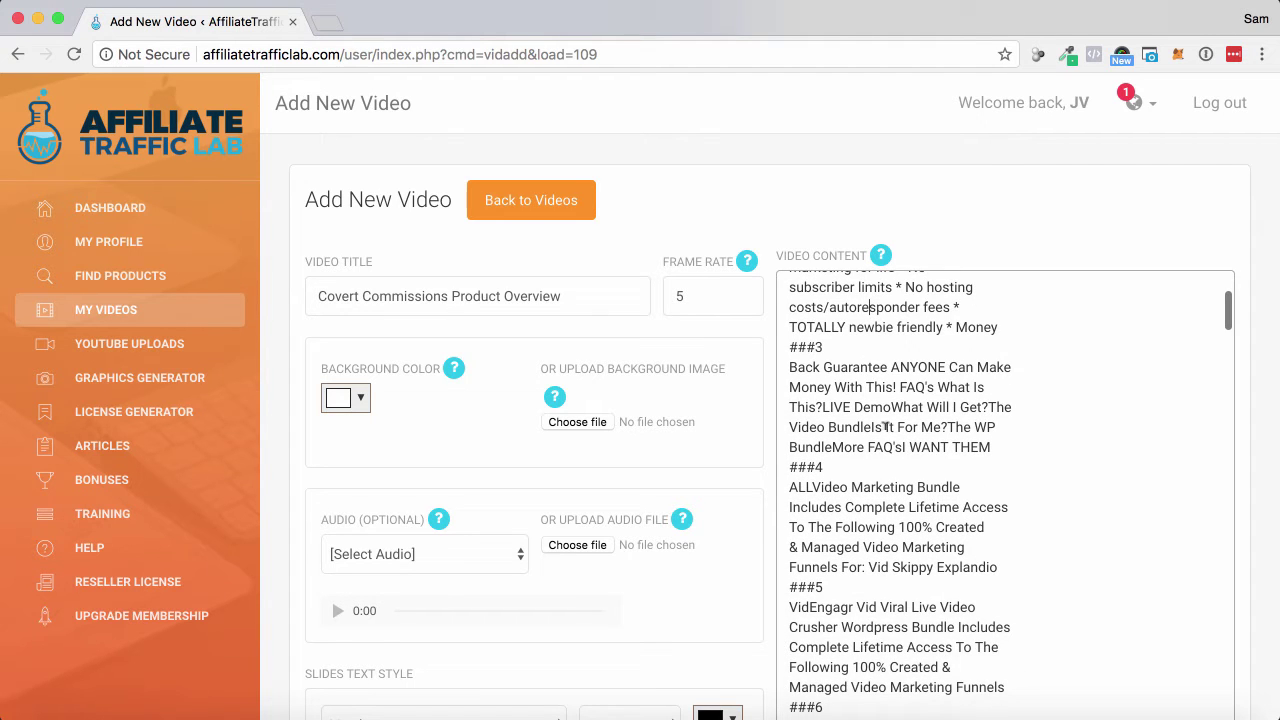
{"action": "scroll", "coordinate": [920, 450], "scroll_direction": "down", "scroll_amount": 3}
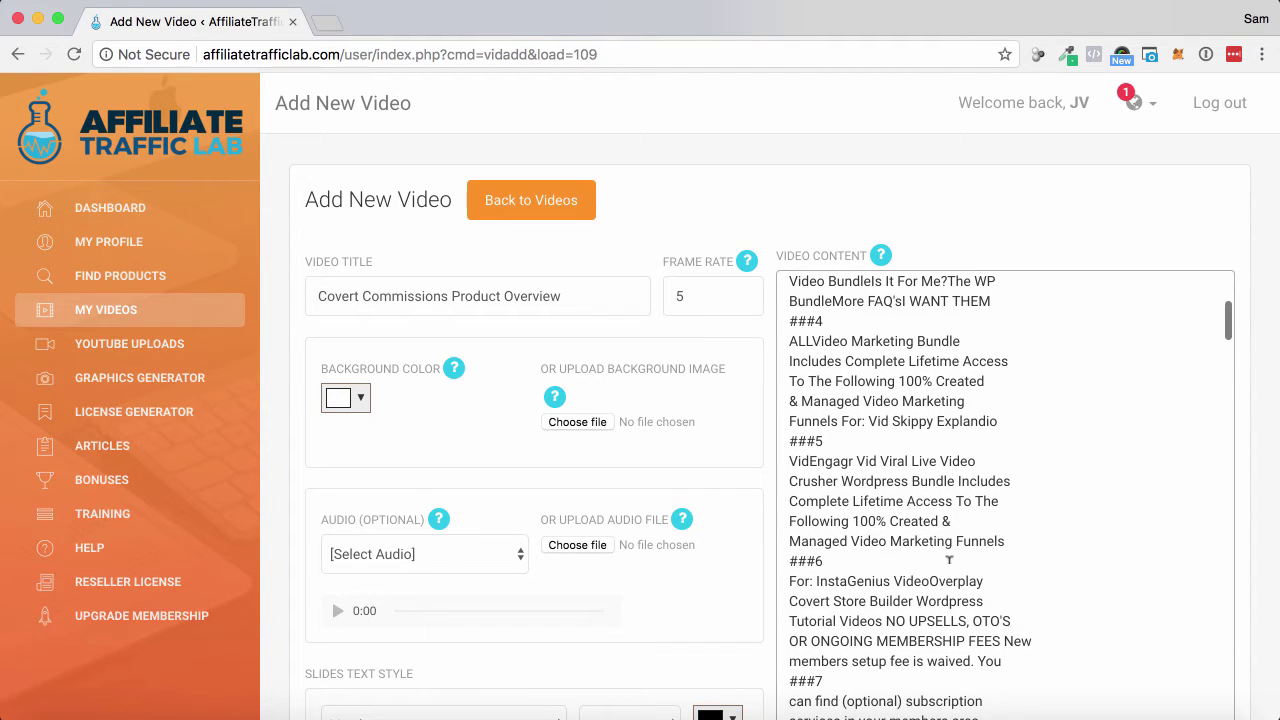
{"action": "scroll", "coordinate": [940, 550], "scroll_direction": "down", "scroll_amount": 5}
{"action": "scroll", "coordinate": [900, 520], "scroll_direction": "down", "scroll_amount": 5}
{"action": "scroll", "coordinate": [860, 500], "scroll_direction": "down", "scroll_amount": 5}
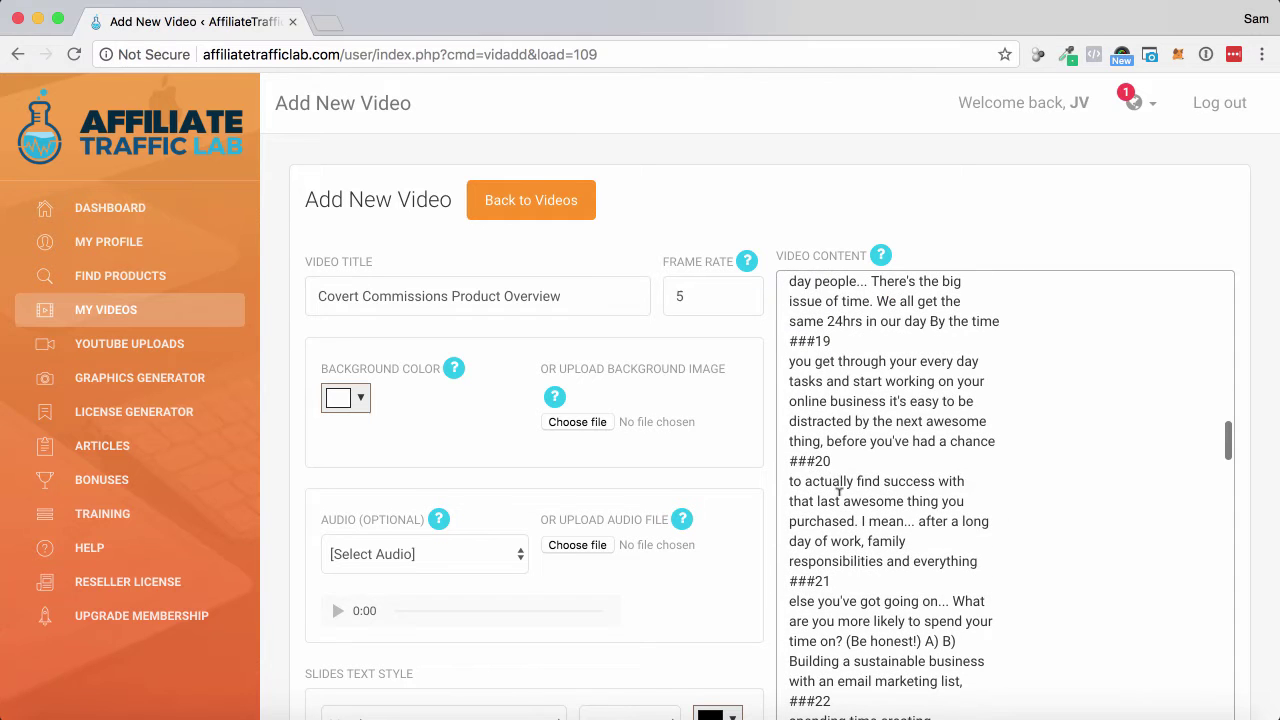
{"action": "left_click_drag", "start_coordinate": [837, 459], "coordinate": [779, 459]}
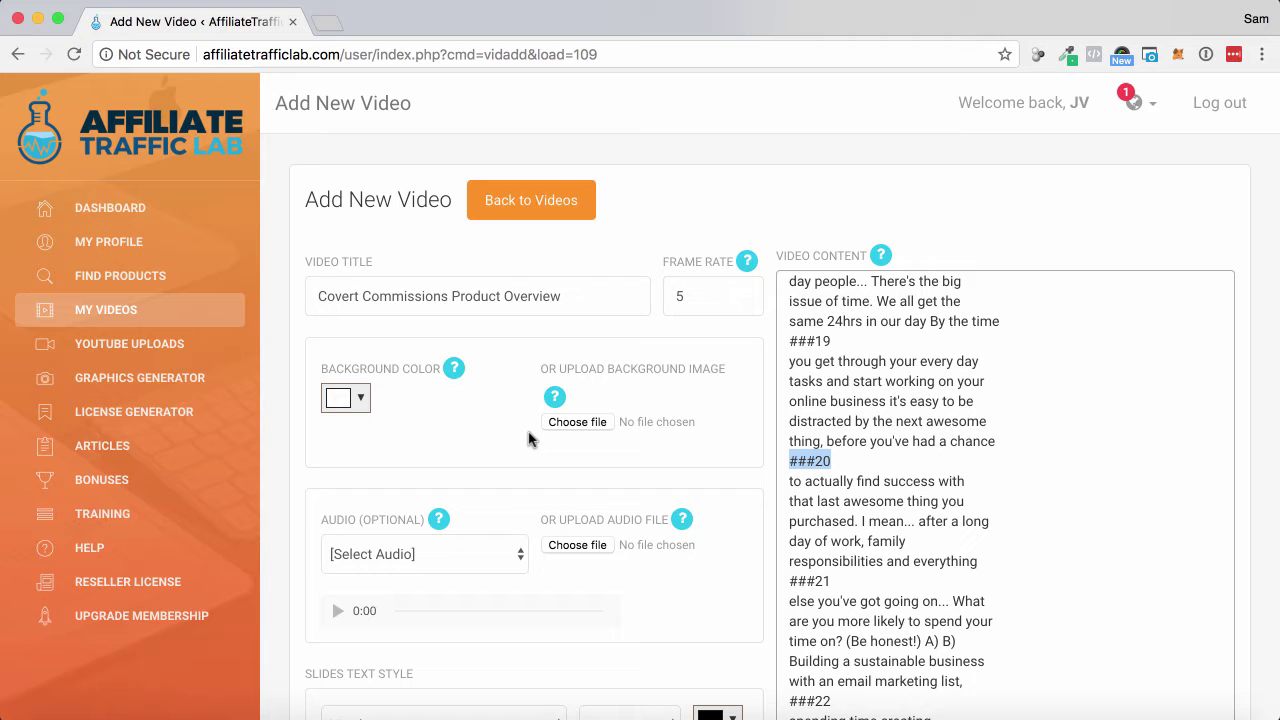
Step: Leave the background colour unchanged and upload the Desktop sky-and-clouds JPG as background
{"action": "left_click", "coordinate": [361, 400]}
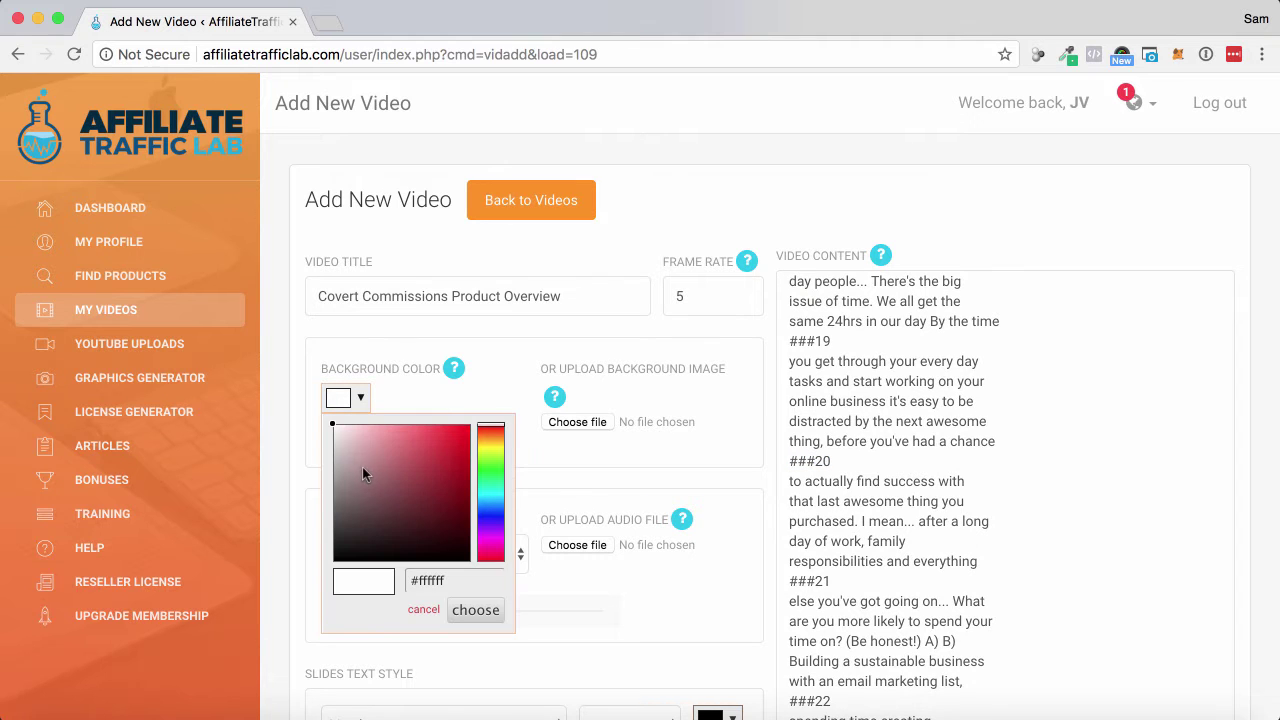
{"action": "left_click", "coordinate": [493, 383]}
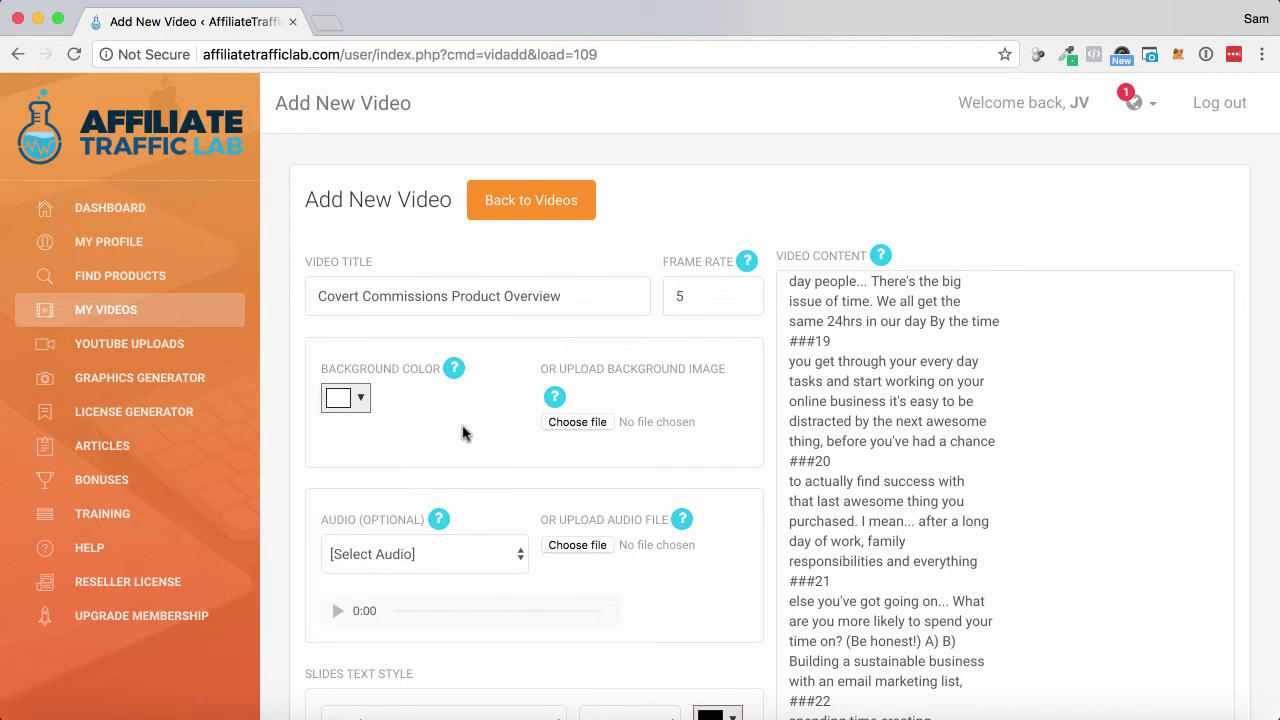
{"action": "left_click", "coordinate": [588, 424]}
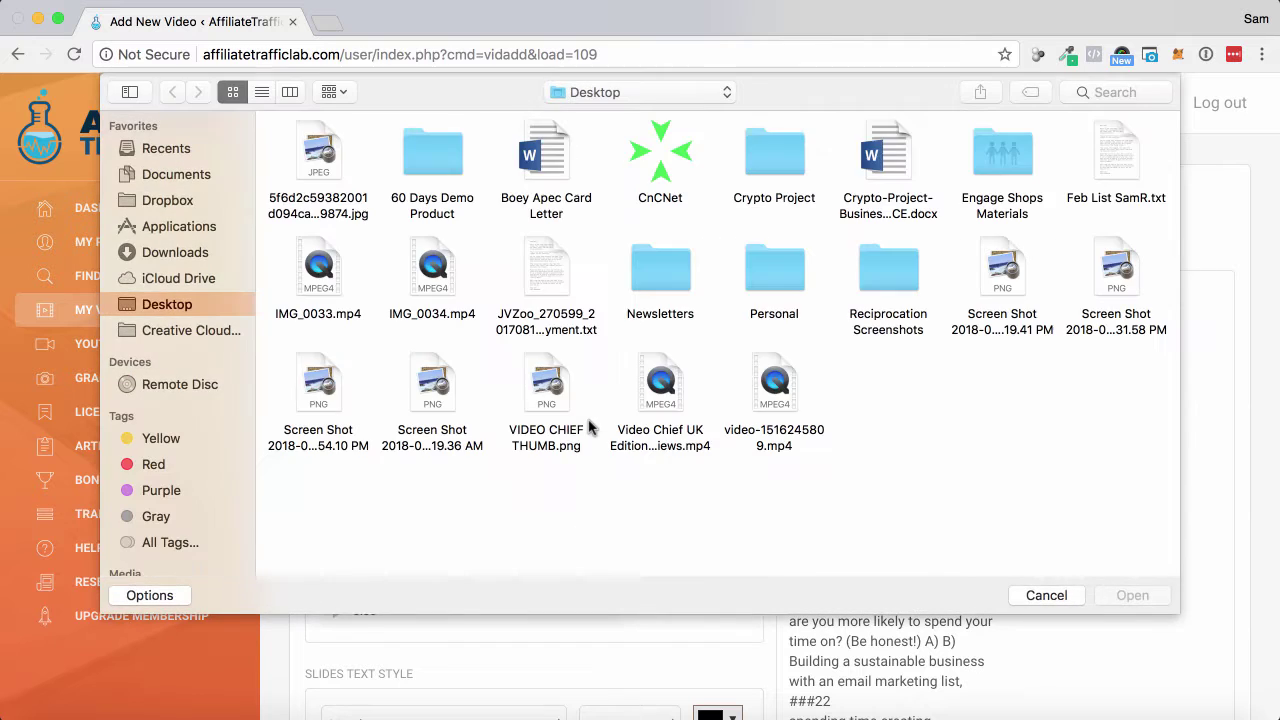
{"action": "left_click", "coordinate": [338, 172]}
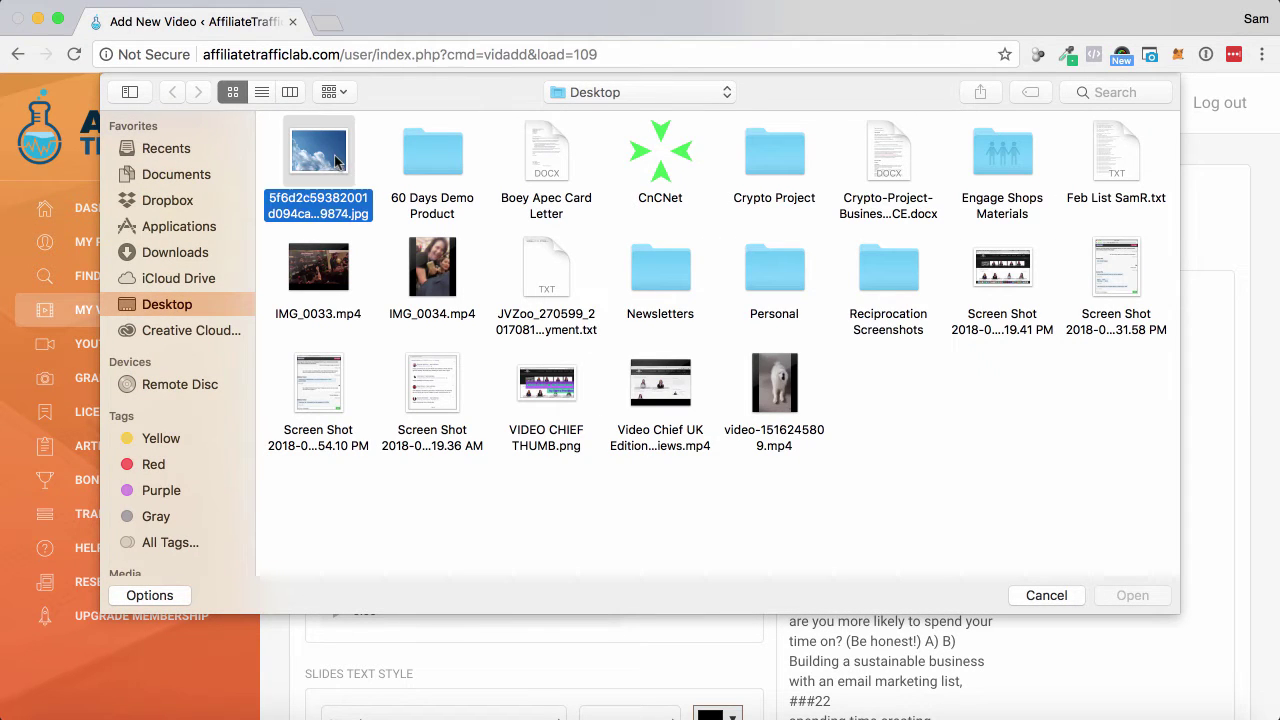
{"action": "double_click", "coordinate": [338, 165]}
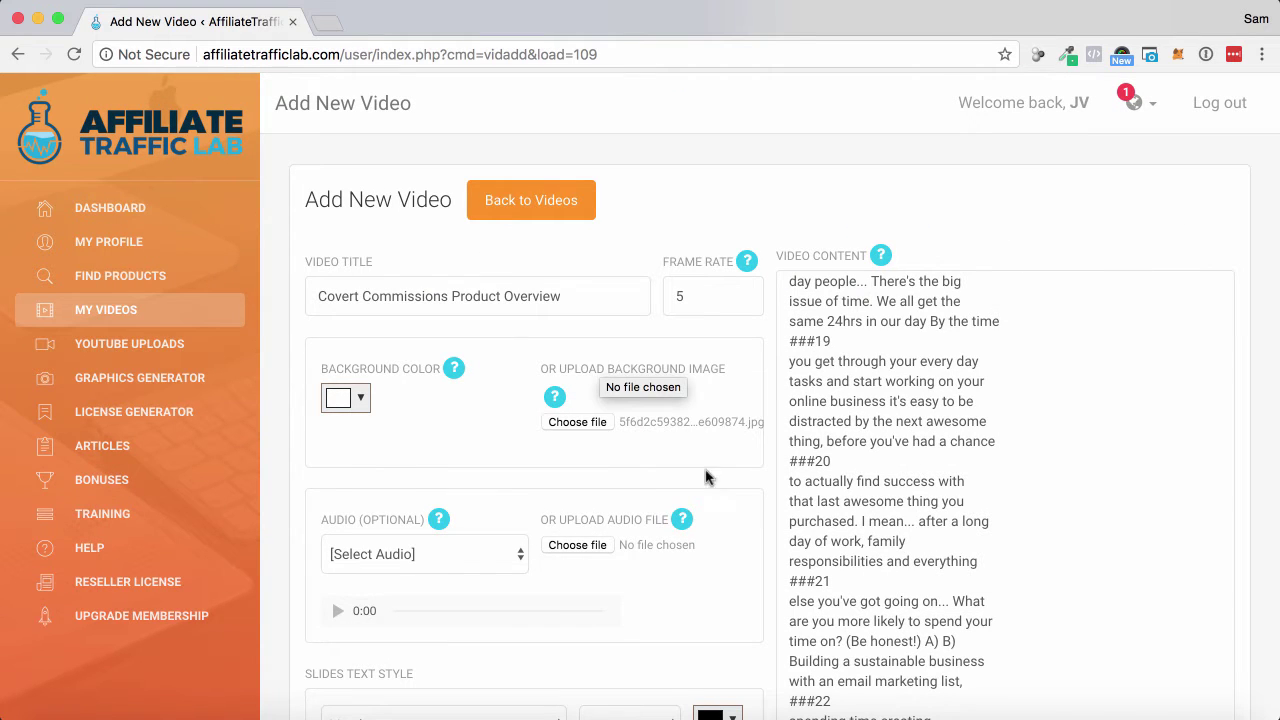
Step: Choose Simple Easy Listening.mp3 as the audio track and pause its preview
{"action": "scroll", "coordinate": [700, 495], "scroll_direction": "down", "scroll_amount": 2}
{"action": "scroll", "coordinate": [738, 497], "scroll_direction": "down", "scroll_amount": 3}
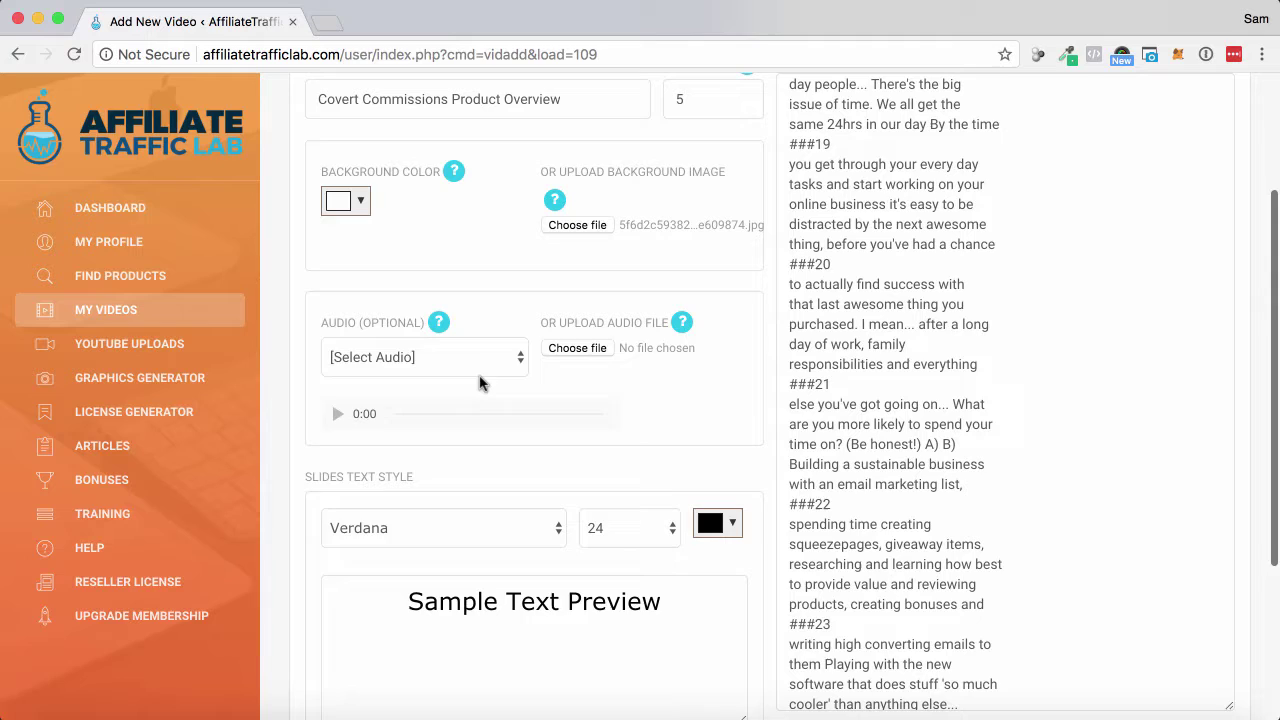
{"action": "left_click", "coordinate": [520, 355]}
{"action": "scroll", "coordinate": [483, 453], "scroll_direction": "down", "scroll_amount": 3}
{"action": "scroll", "coordinate": [483, 453], "scroll_direction": "down", "scroll_amount": 4}
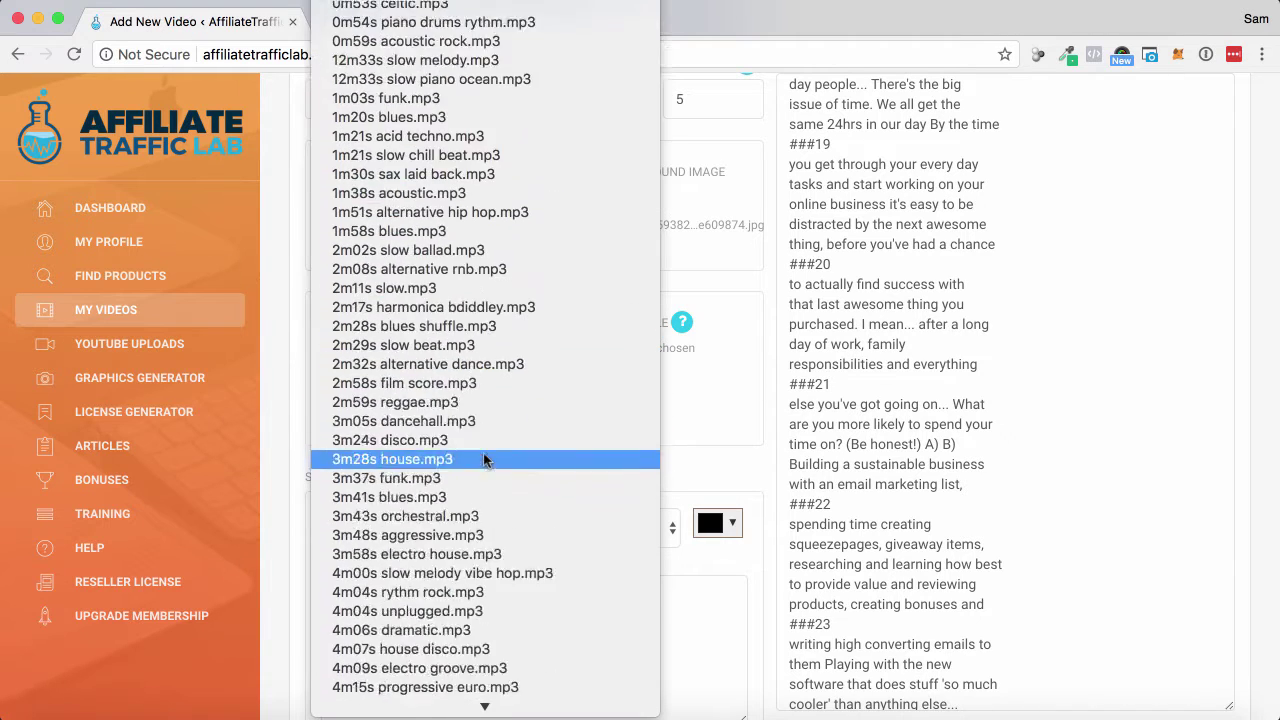
{"action": "scroll", "coordinate": [483, 453], "scroll_direction": "down", "scroll_amount": 5}
{"action": "scroll", "coordinate": [485, 458], "scroll_direction": "down", "scroll_amount": 5}
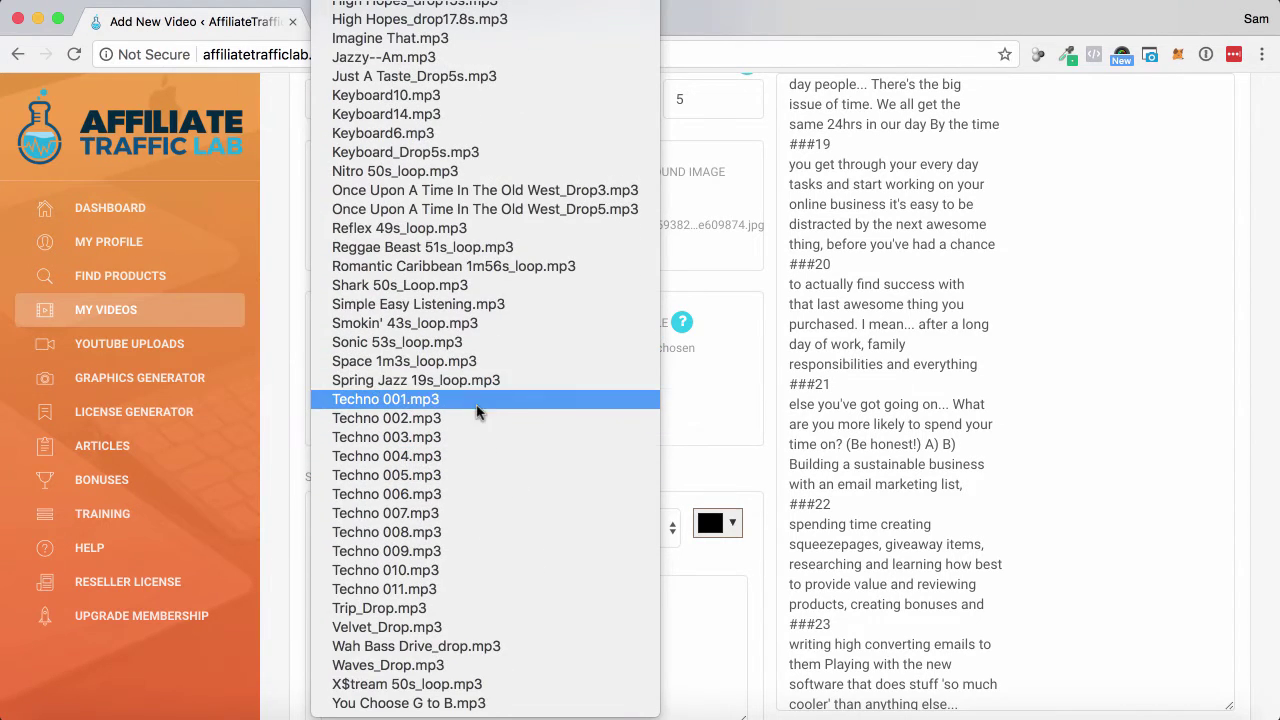
{"action": "left_click", "coordinate": [475, 305]}
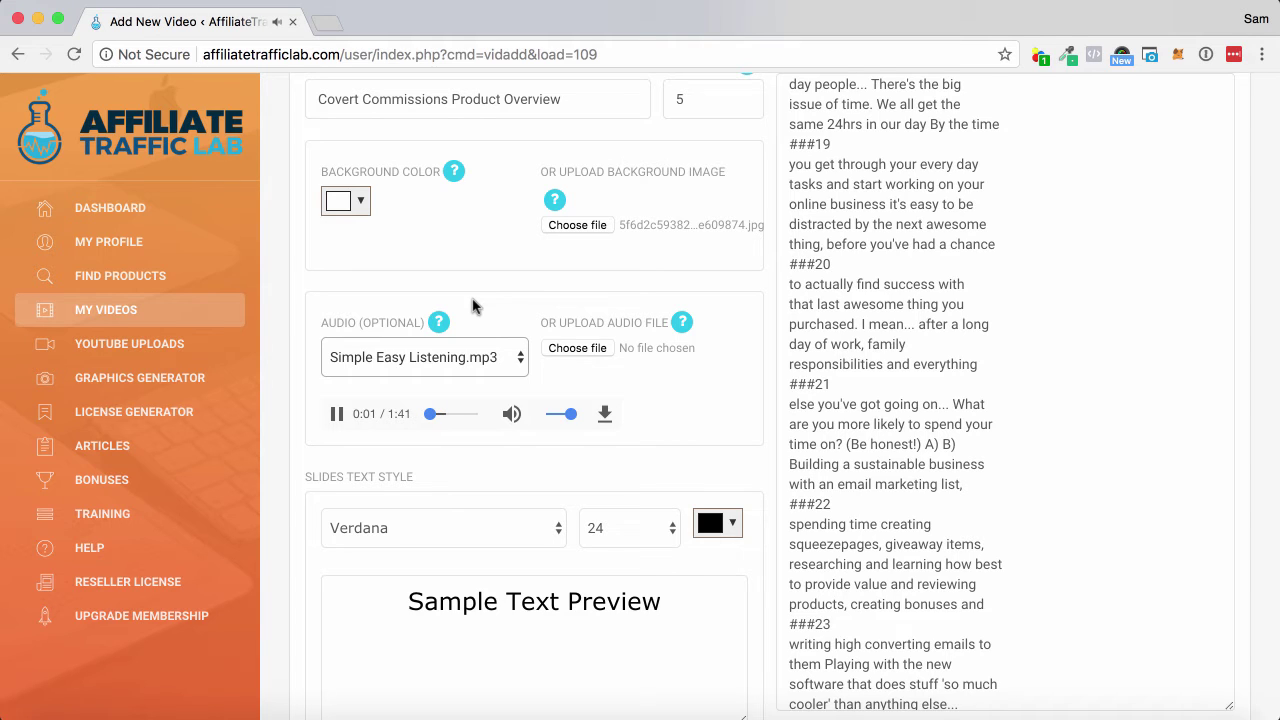
{"action": "left_click", "coordinate": [338, 416]}
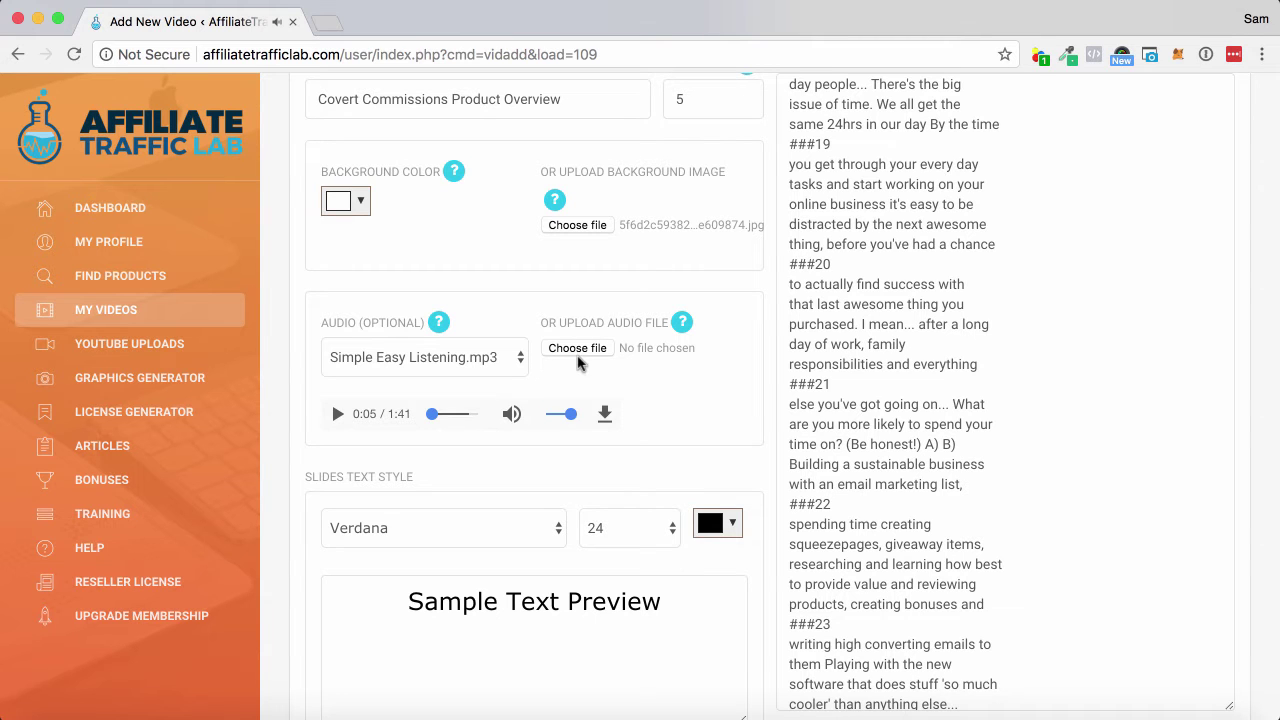
{"action": "scroll", "coordinate": [627, 408], "scroll_direction": "down", "scroll_amount": 2}
Step: Keep Verdana as the slide font and try shades in the text colour chooser
{"action": "scroll", "coordinate": [627, 408], "scroll_direction": "down", "scroll_amount": 2}
{"action": "left_click", "coordinate": [514, 334]}
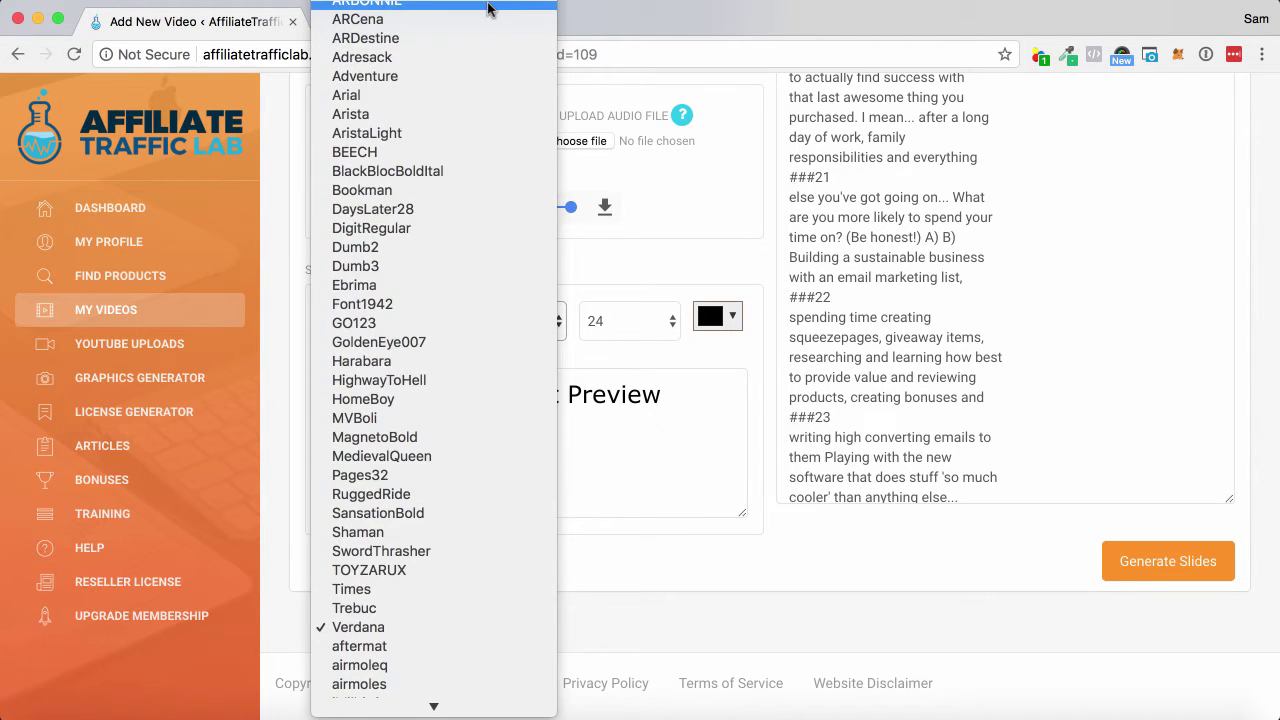
{"action": "left_click", "coordinate": [694, 224]}
{"action": "left_click", "coordinate": [731, 316]}
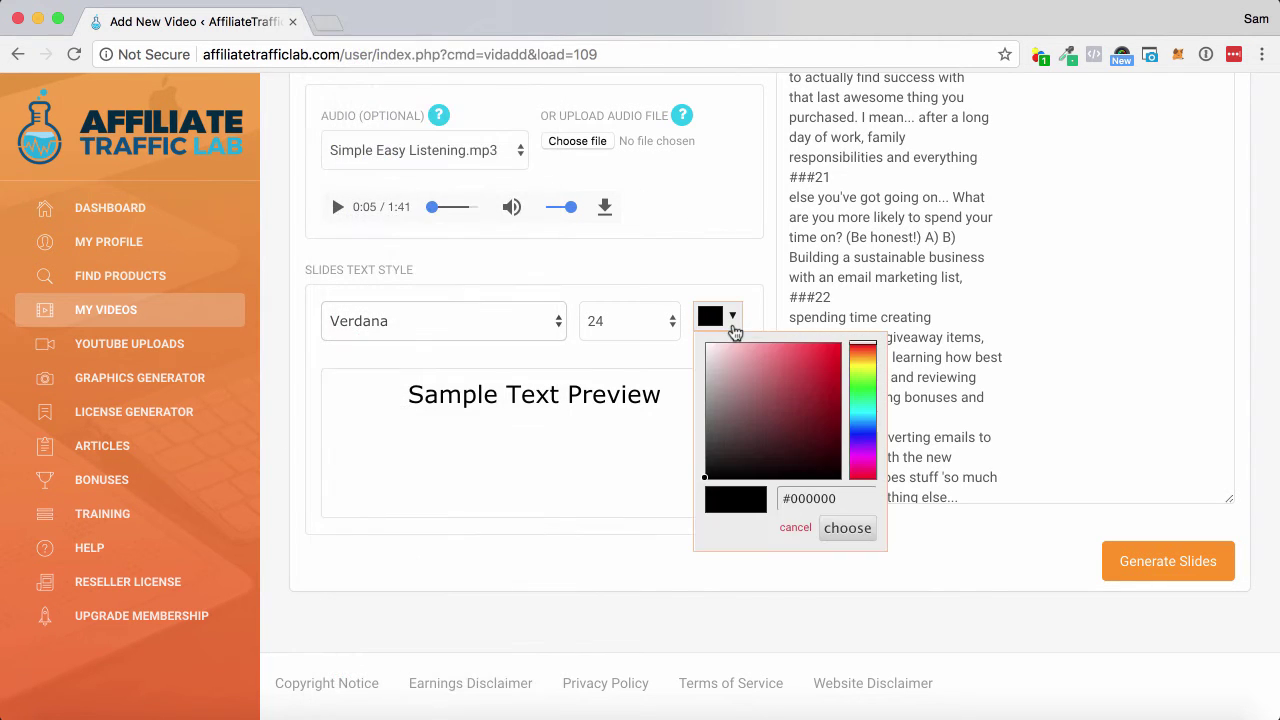
{"action": "left_click", "coordinate": [710, 360]}
{"action": "left_click_drag", "start_coordinate": [710, 360], "coordinate": [727, 357]}
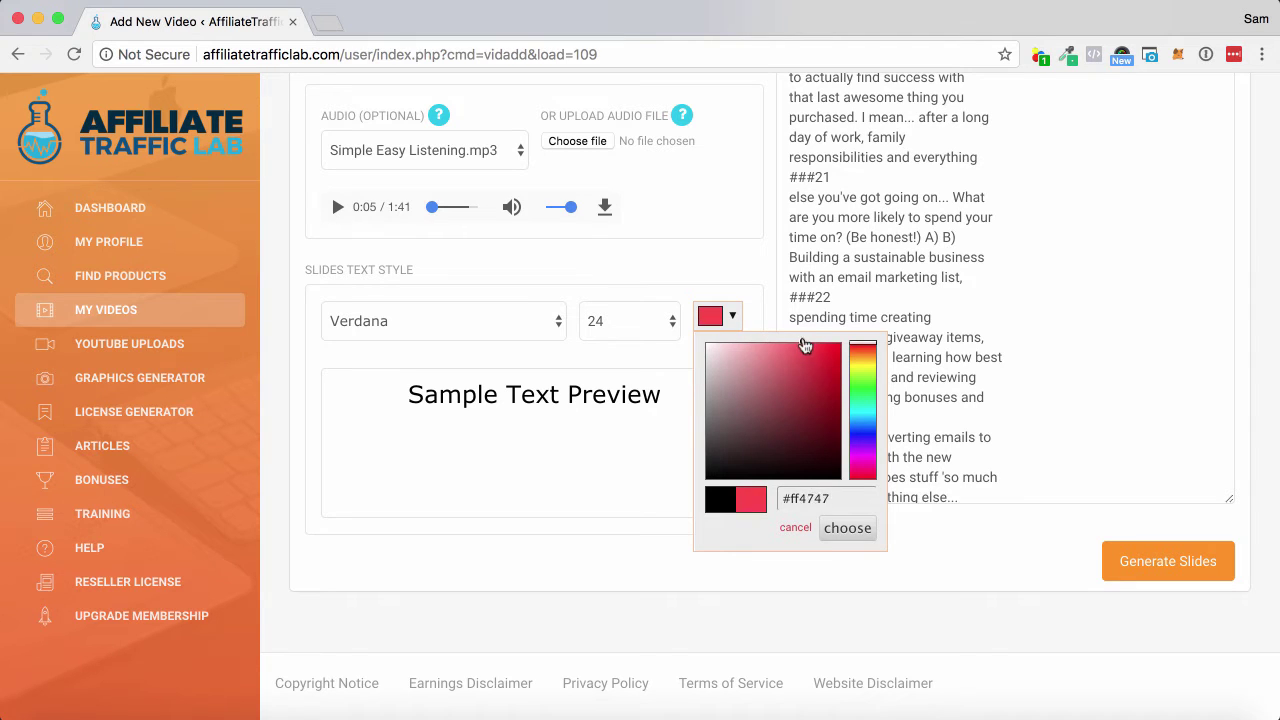
{"action": "left_click_drag", "start_coordinate": [727, 357], "coordinate": [798, 345]}
{"action": "left_click", "coordinate": [867, 386]}
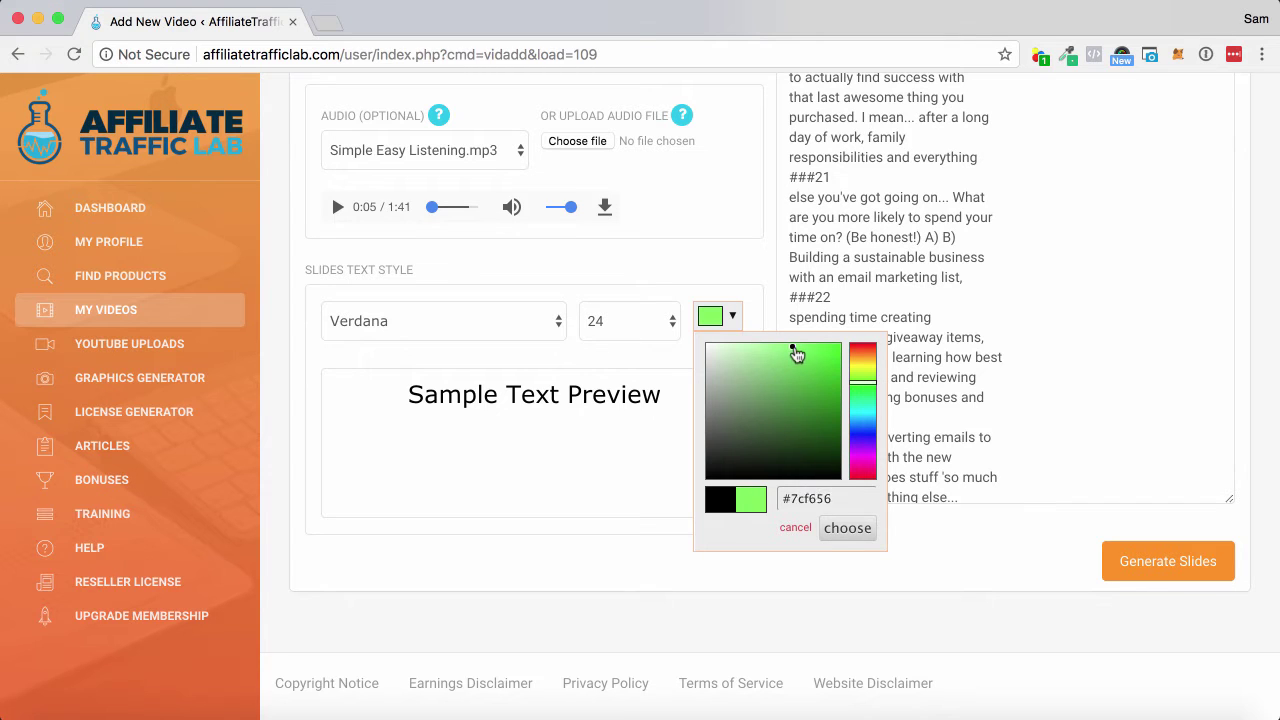
{"action": "left_click", "coordinate": [730, 257]}
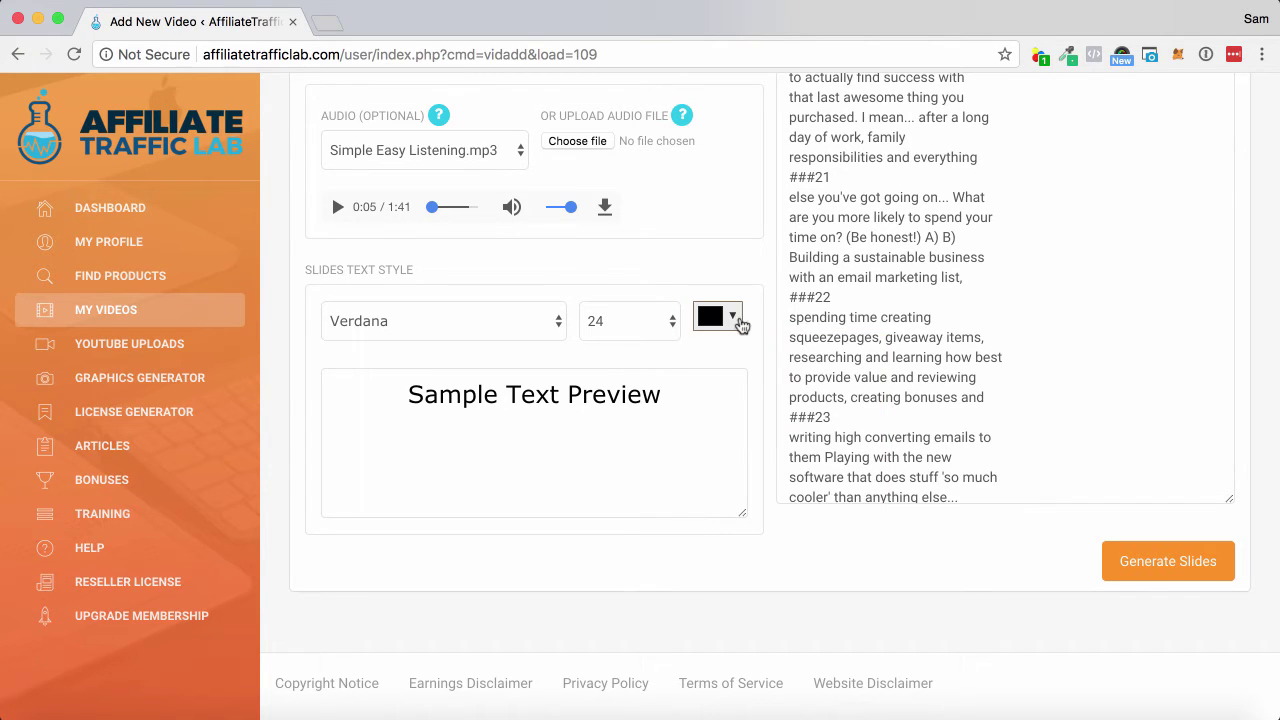
Step: Apply a light green slide text colour and generate the slides
{"action": "left_click", "coordinate": [731, 316]}
{"action": "left_click", "coordinate": [867, 386]}
{"action": "left_click", "coordinate": [779, 346]}
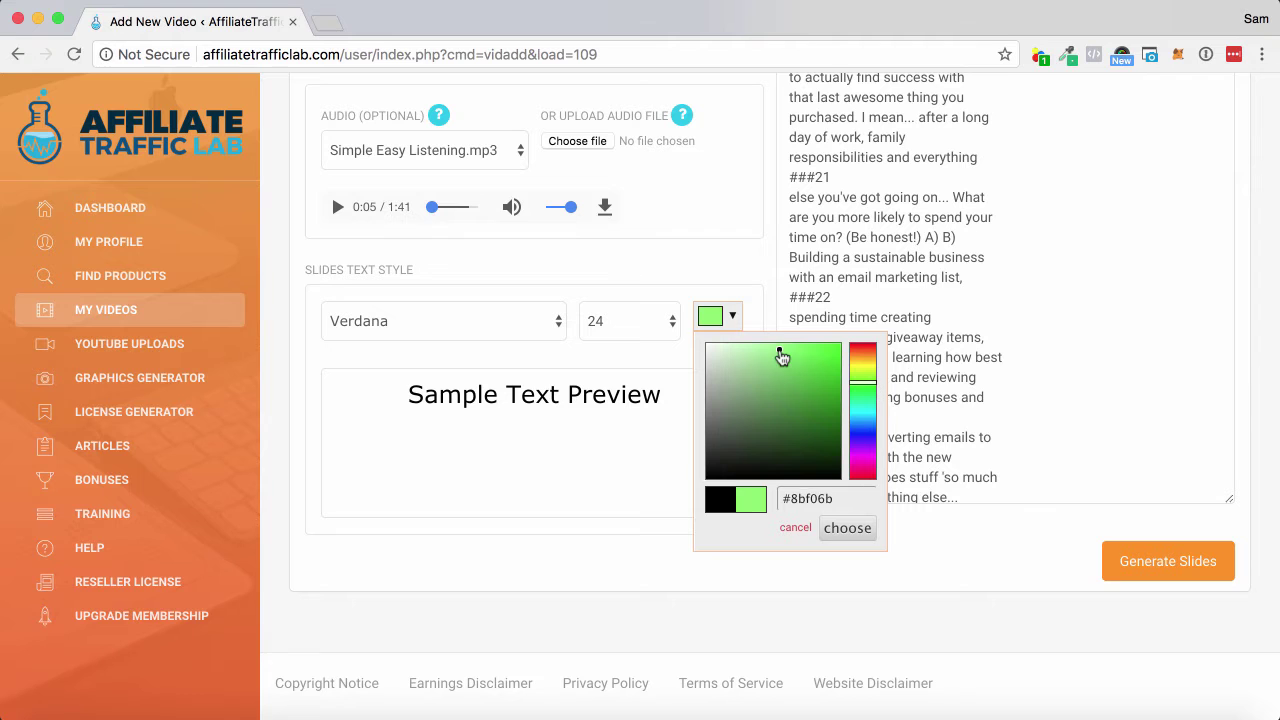
{"action": "left_click", "coordinate": [847, 528]}
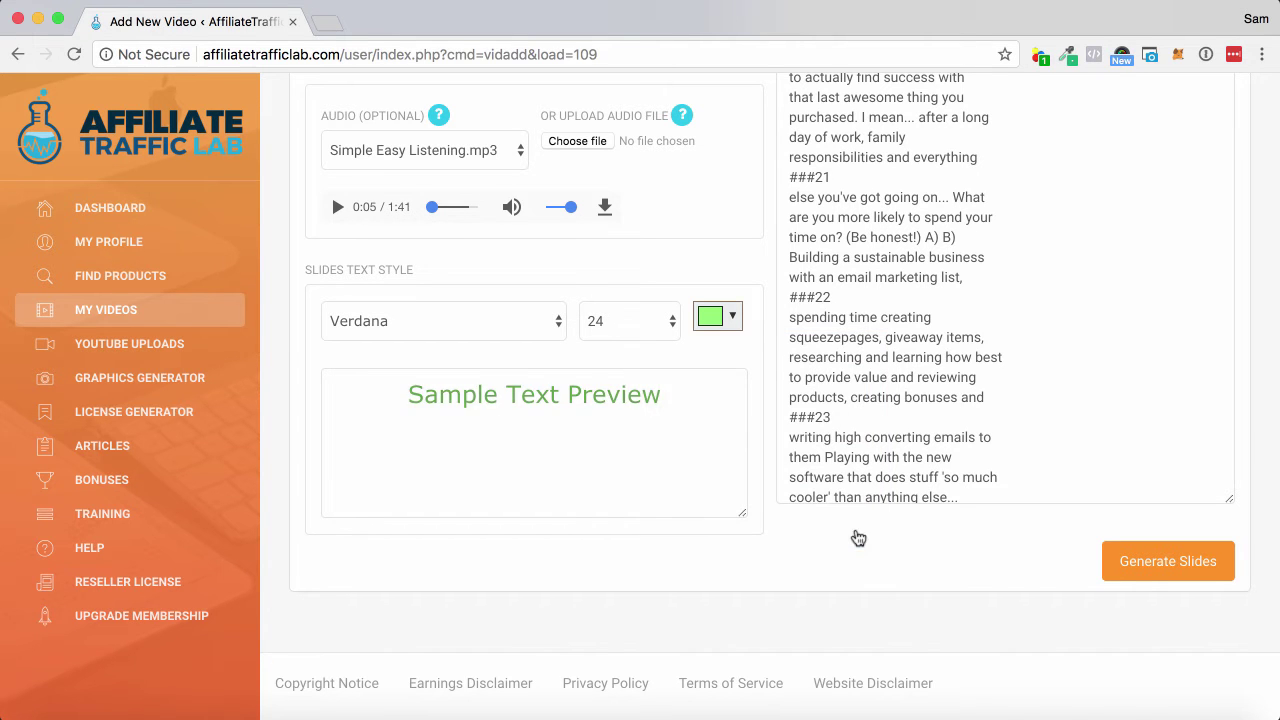
{"action": "left_click", "coordinate": [1150, 572]}
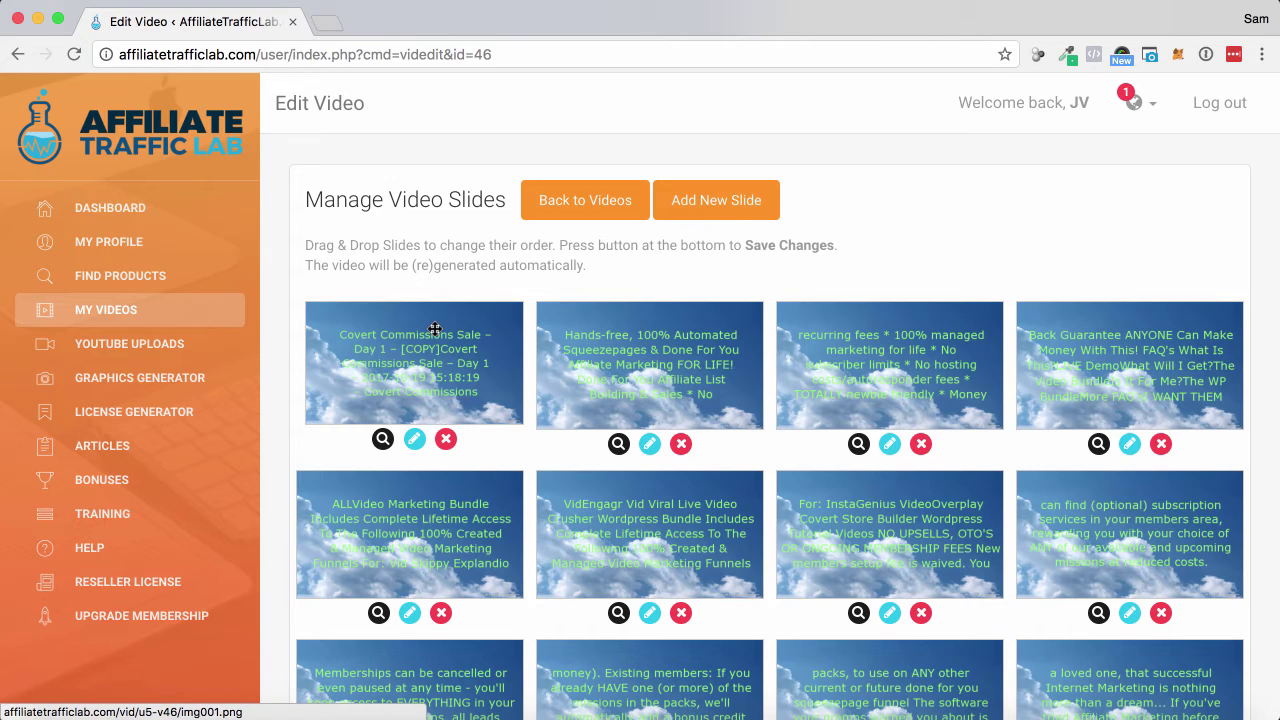
Step: Delete the opening Covert Commissions Sale slide and drag the 'a loved one' slide up a row
{"action": "left_click", "coordinate": [446, 441]}
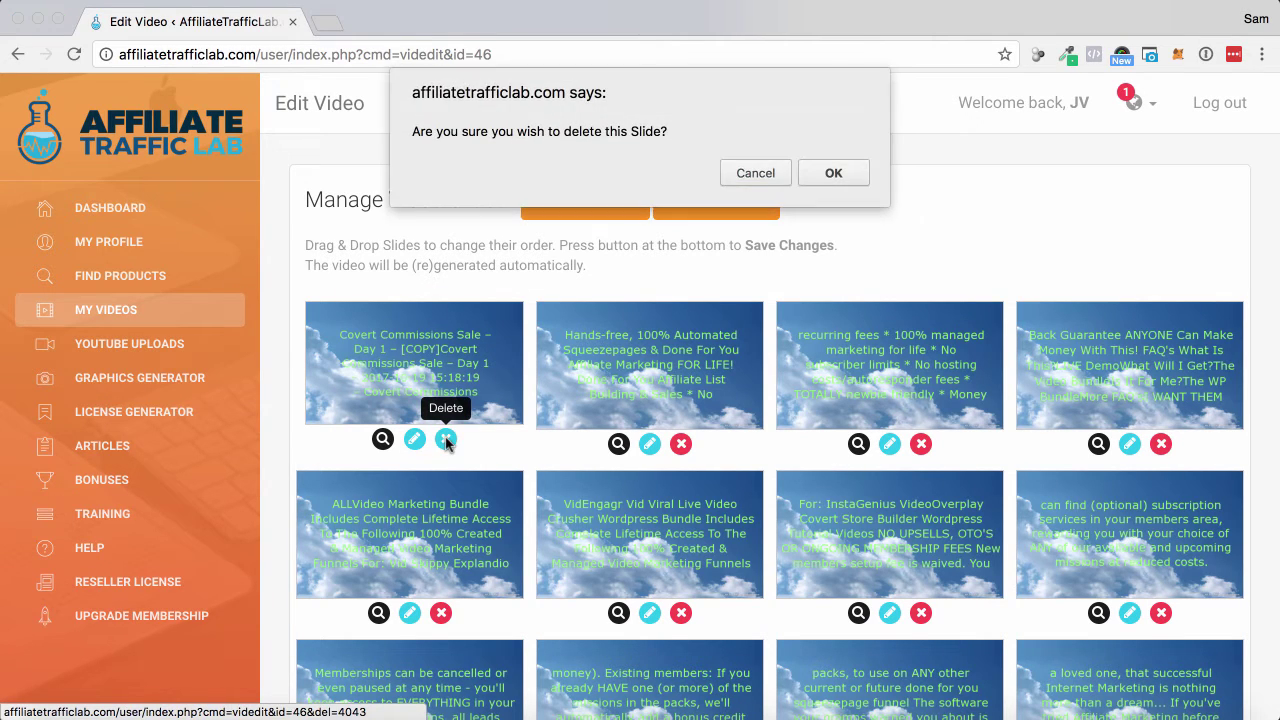
{"action": "left_click", "coordinate": [814, 182]}
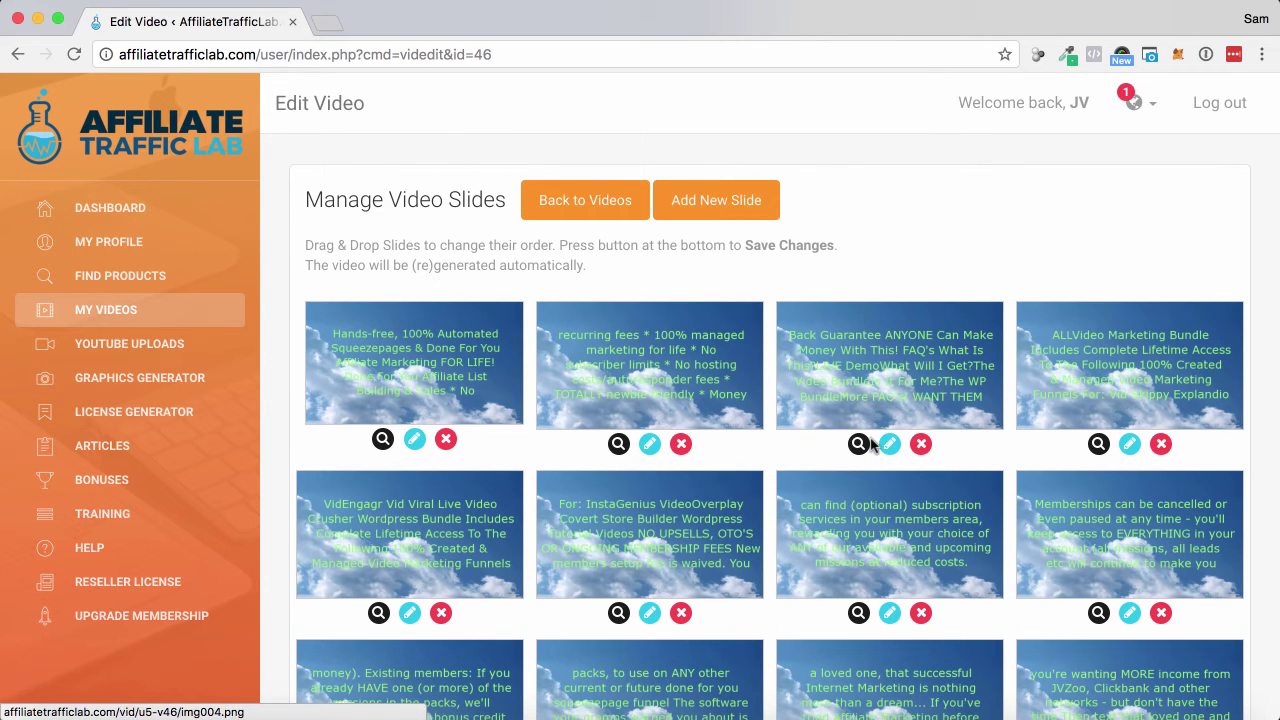
{"action": "scroll", "coordinate": [870, 446], "scroll_direction": "down", "scroll_amount": 2}
{"action": "scroll", "coordinate": [870, 446], "scroll_direction": "down", "scroll_amount": 4}
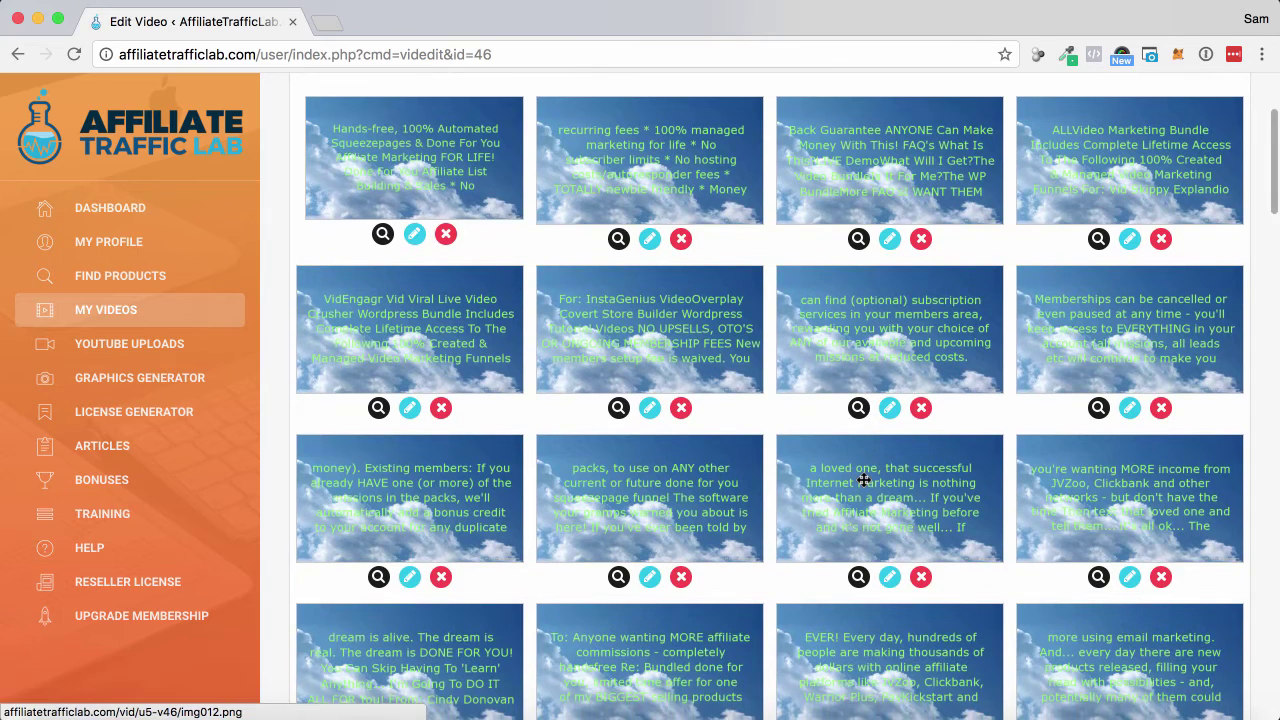
{"action": "mouse_move", "coordinate": [857, 449]}
{"action": "left_mouse_down"}
{"action": "mouse_move", "coordinate": [828, 425]}
{"action": "mouse_move", "coordinate": [818, 344]}
{"action": "left_mouse_up"}
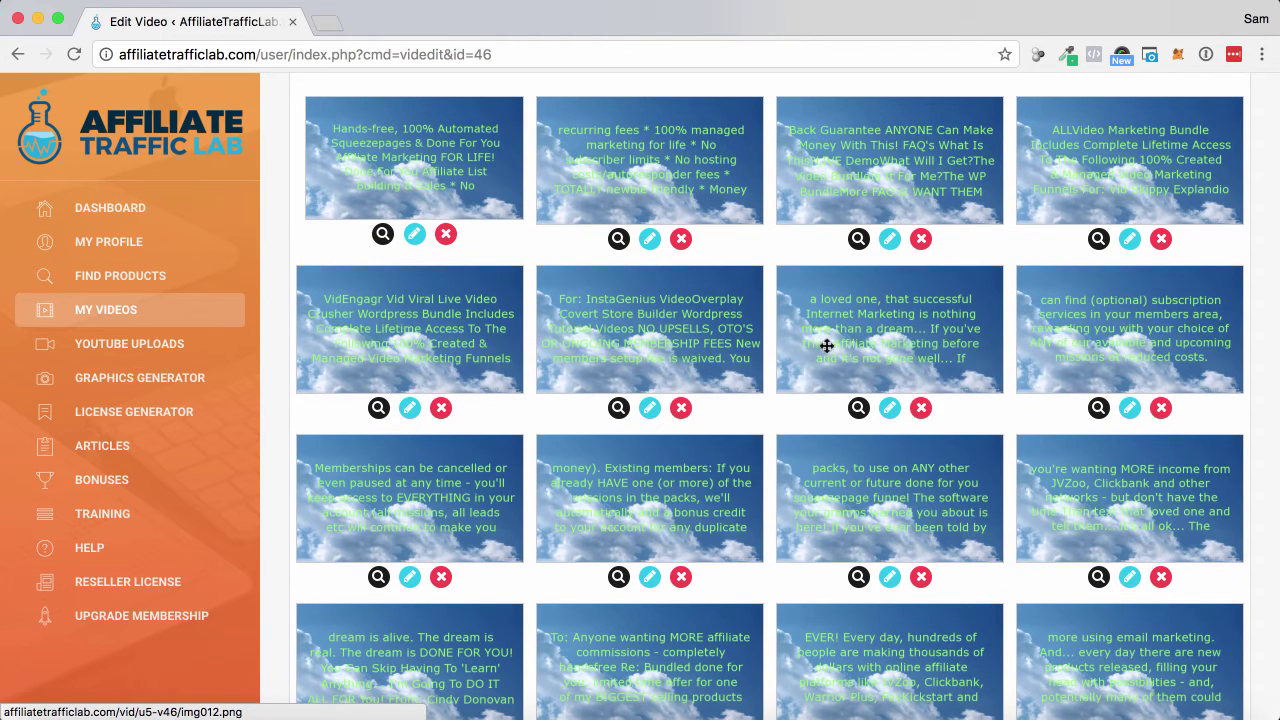
{"action": "left_click", "coordinate": [895, 414]}
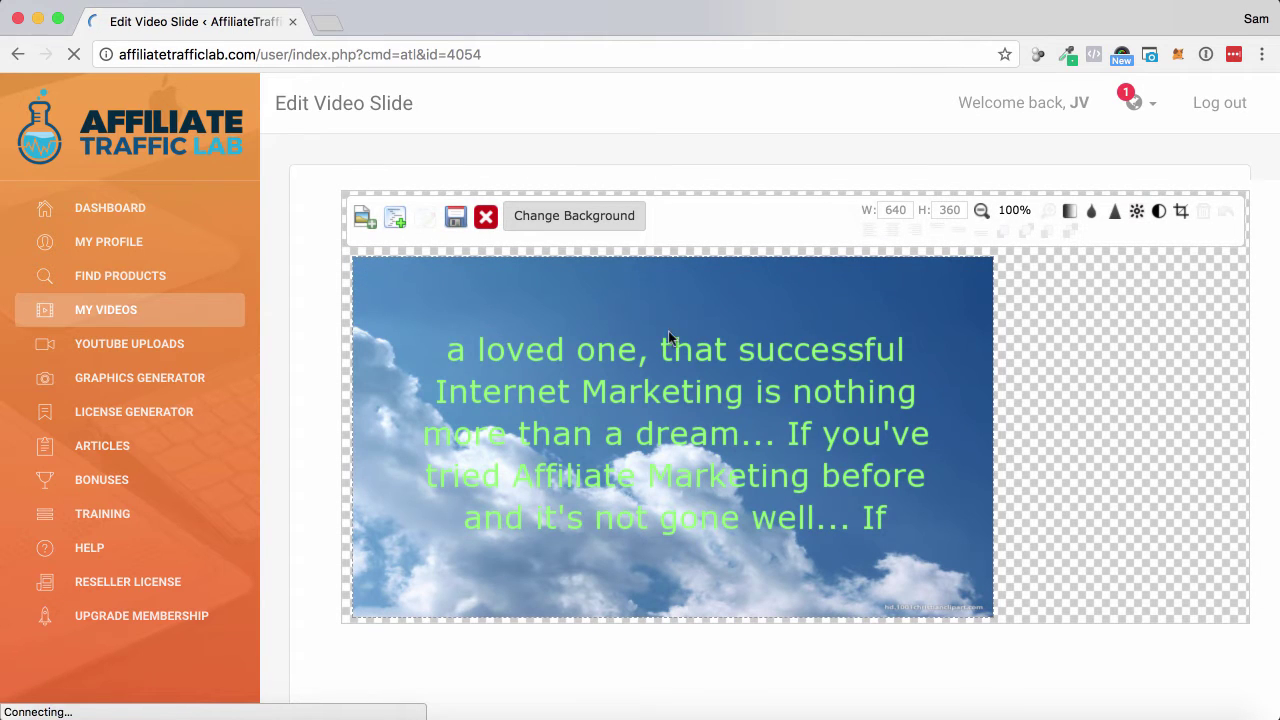
{"action": "left_click_drag", "start_coordinate": [742, 352], "coordinate": [794, 364]}
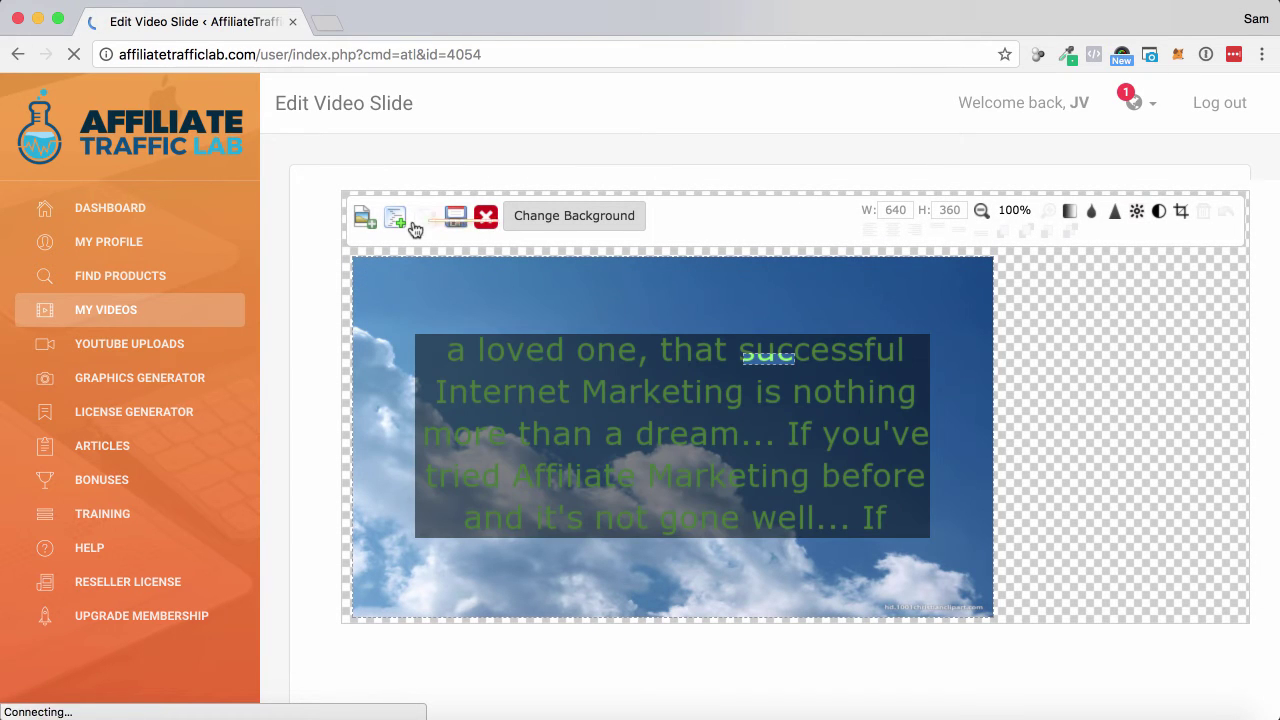
{"action": "left_click", "coordinate": [373, 220]}
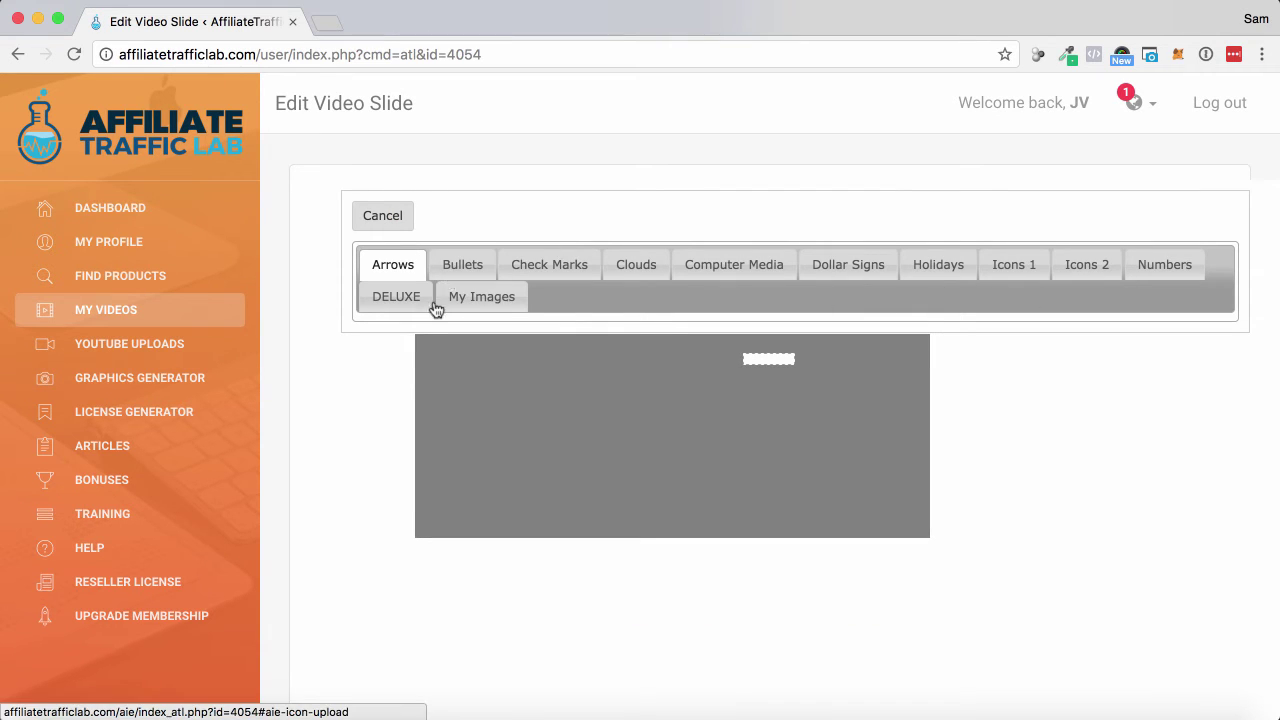
{"action": "left_click", "coordinate": [380, 218]}
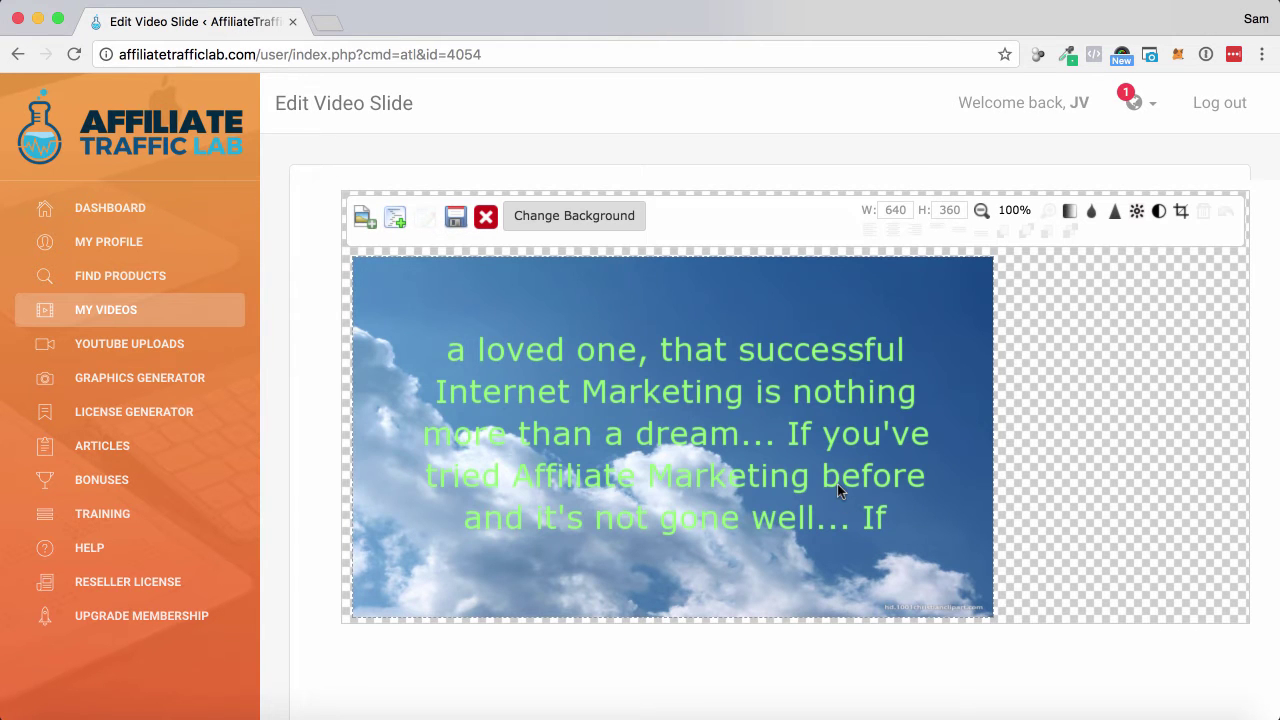
{"action": "scroll", "coordinate": [837, 484], "scroll_direction": "down", "scroll_amount": 2}
{"action": "scroll", "coordinate": [837, 484], "scroll_direction": "up", "scroll_amount": 2}
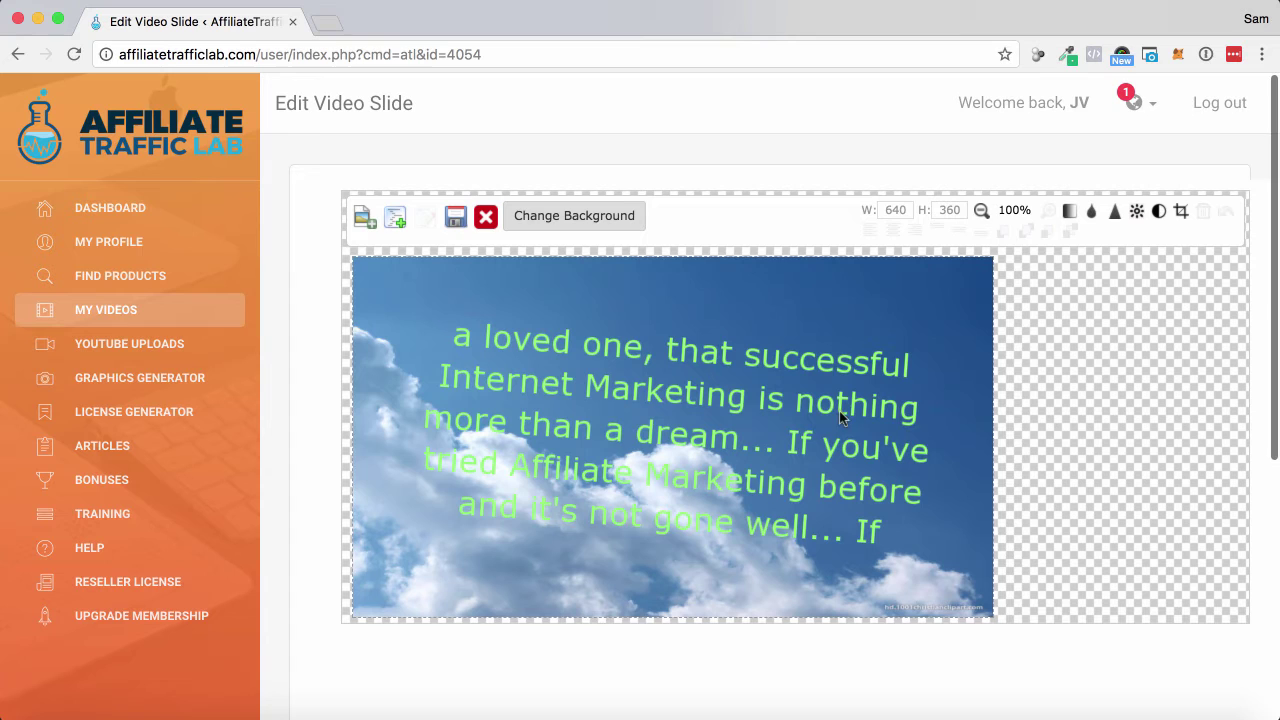
{"action": "left_click", "coordinate": [487, 220]}
{"action": "left_click", "coordinate": [813, 265]}
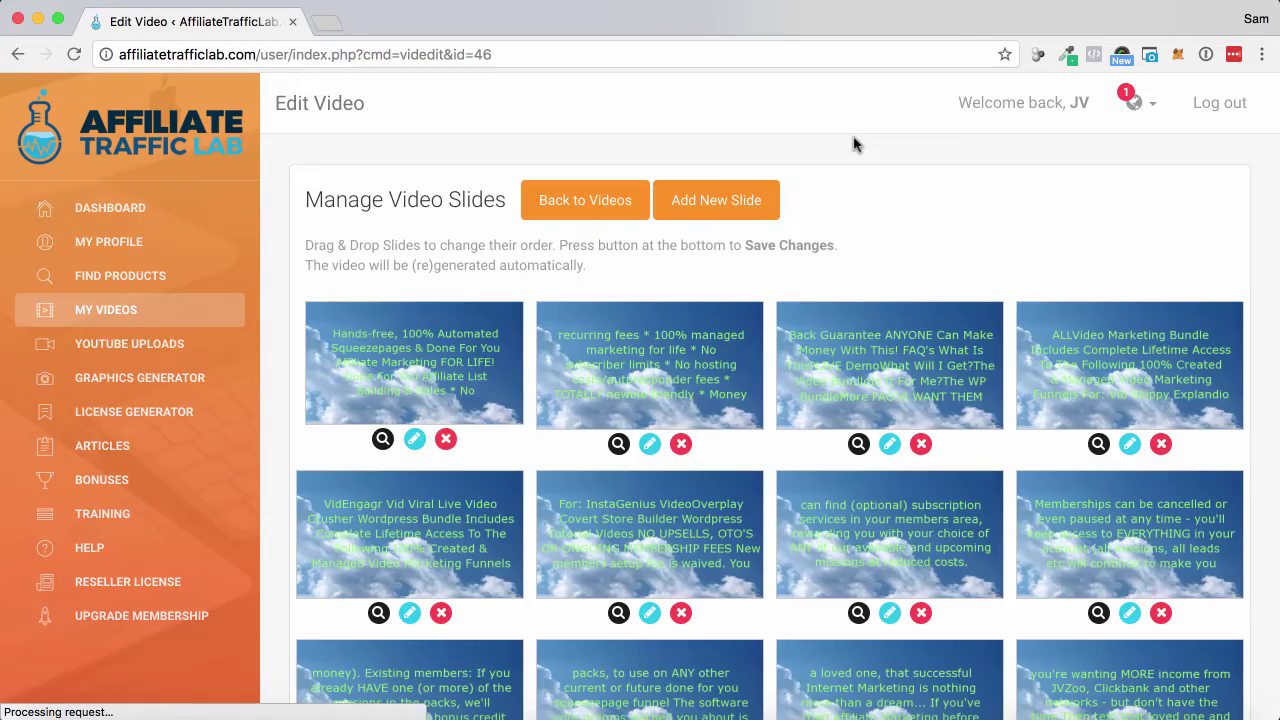
Step: Save the slide editor changes so the 6:21, 5.98 MB video is regenerated
{"action": "scroll", "coordinate": [1020, 263], "scroll_direction": "down", "scroll_amount": 3}
{"action": "scroll", "coordinate": [1020, 262], "scroll_direction": "down", "scroll_amount": 3}
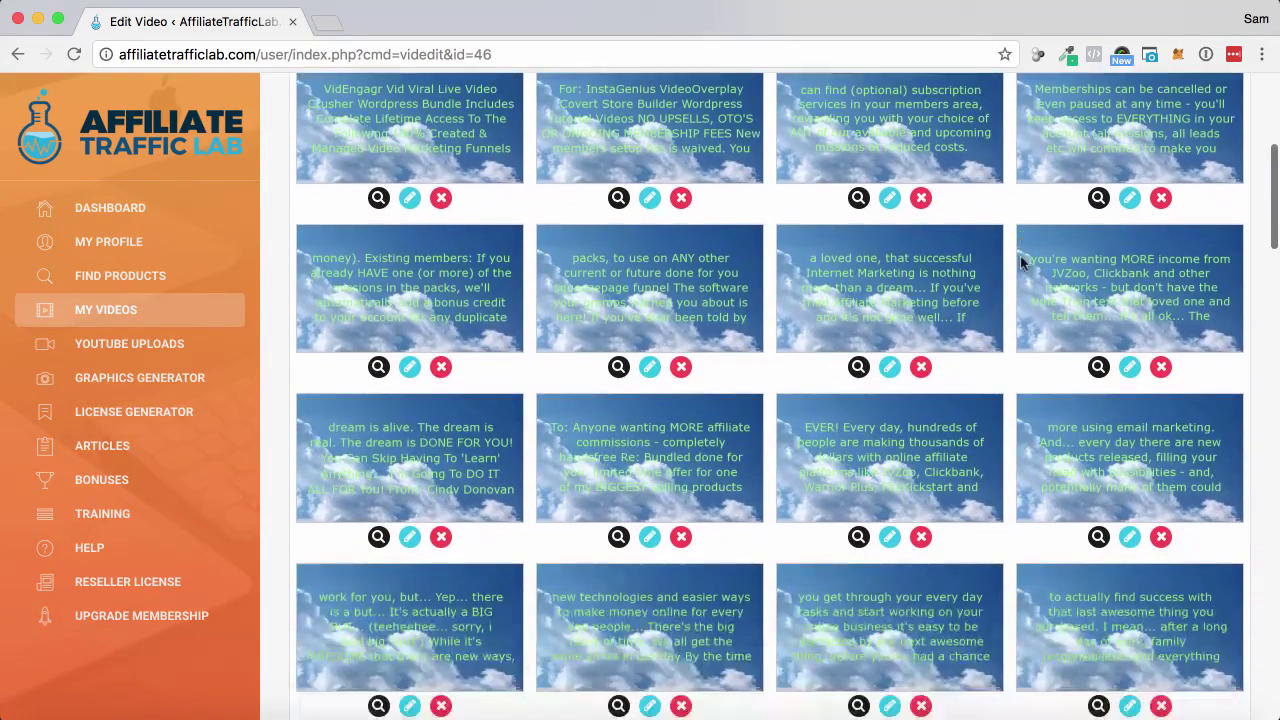
{"action": "scroll", "coordinate": [897, 410], "scroll_direction": "down", "scroll_amount": 3}
{"action": "scroll", "coordinate": [897, 410], "scroll_direction": "down", "scroll_amount": 3}
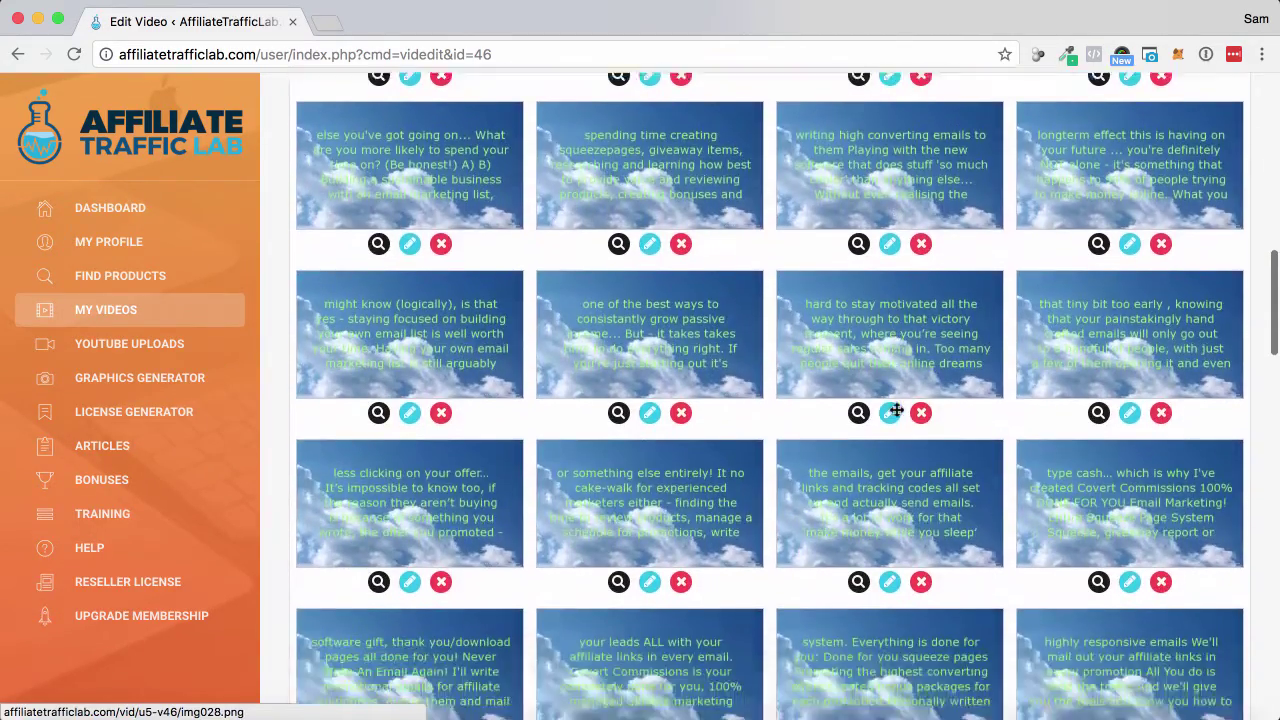
{"action": "scroll", "coordinate": [897, 410], "scroll_direction": "down", "scroll_amount": 3}
{"action": "scroll", "coordinate": [897, 410], "scroll_direction": "down", "scroll_amount": 3}
{"action": "scroll", "coordinate": [897, 410], "scroll_direction": "down", "scroll_amount": 3}
{"action": "scroll", "coordinate": [897, 410], "scroll_direction": "down", "scroll_amount": 5}
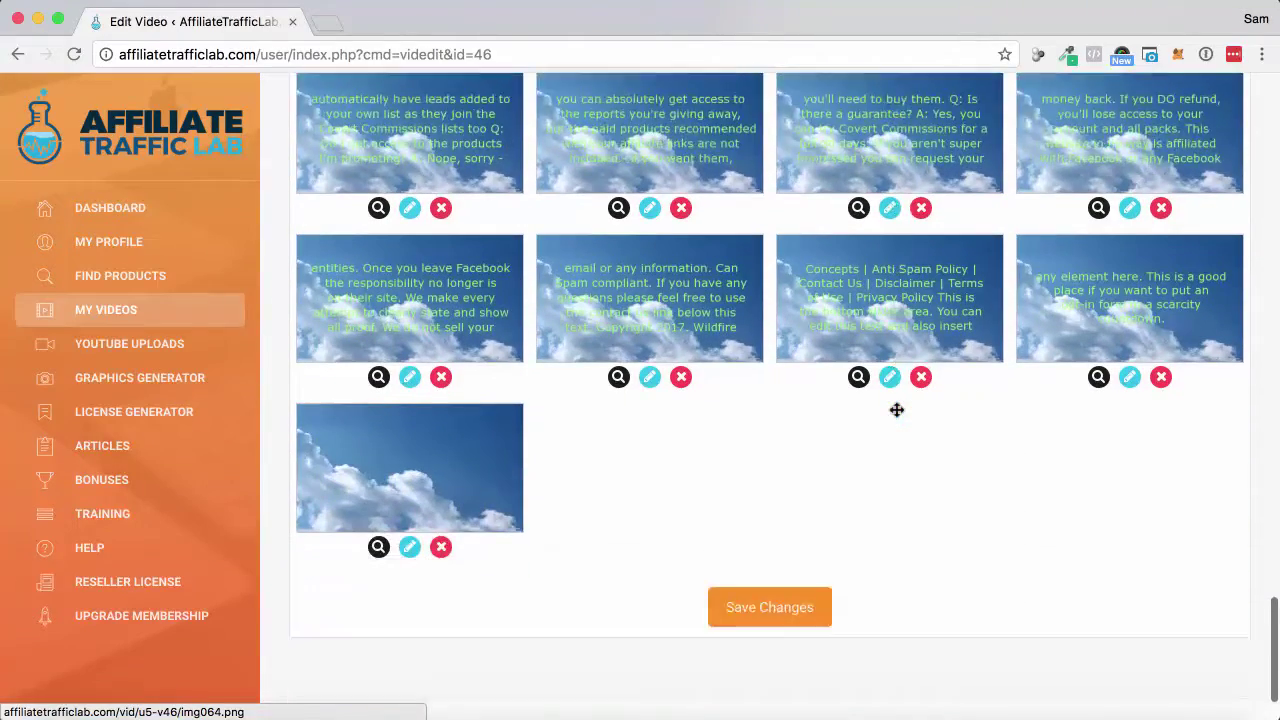
{"action": "scroll", "coordinate": [897, 415], "scroll_direction": "down", "scroll_amount": 3}
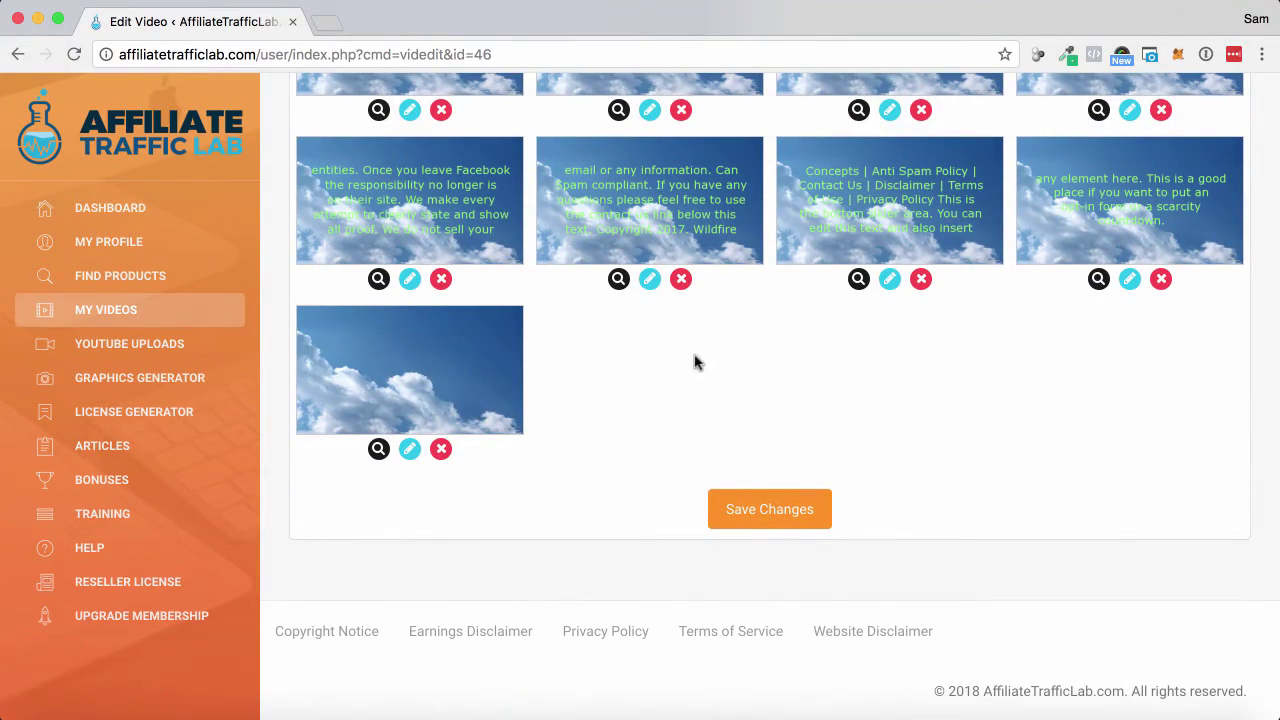
{"action": "left_click", "coordinate": [773, 509]}
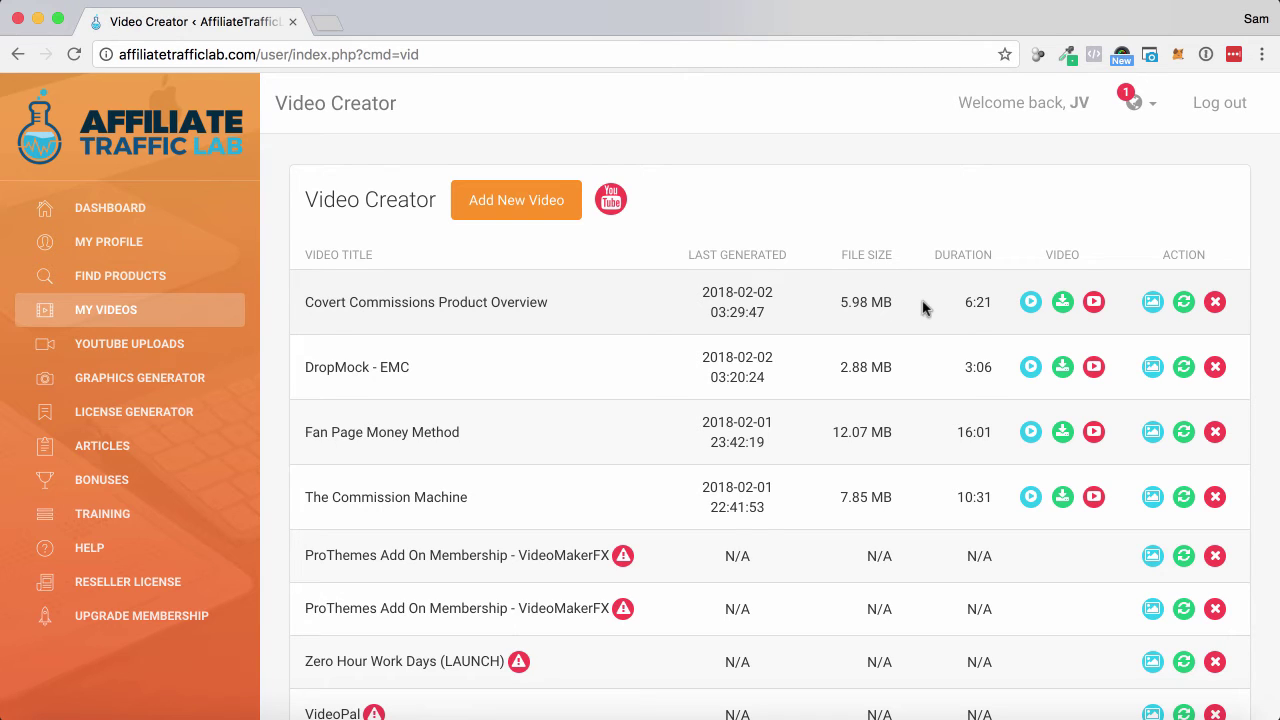
Step: Preview the Covert Commissions Product Overview video, then bring up its YouTube upload form
{"action": "left_click", "coordinate": [1031, 303]}
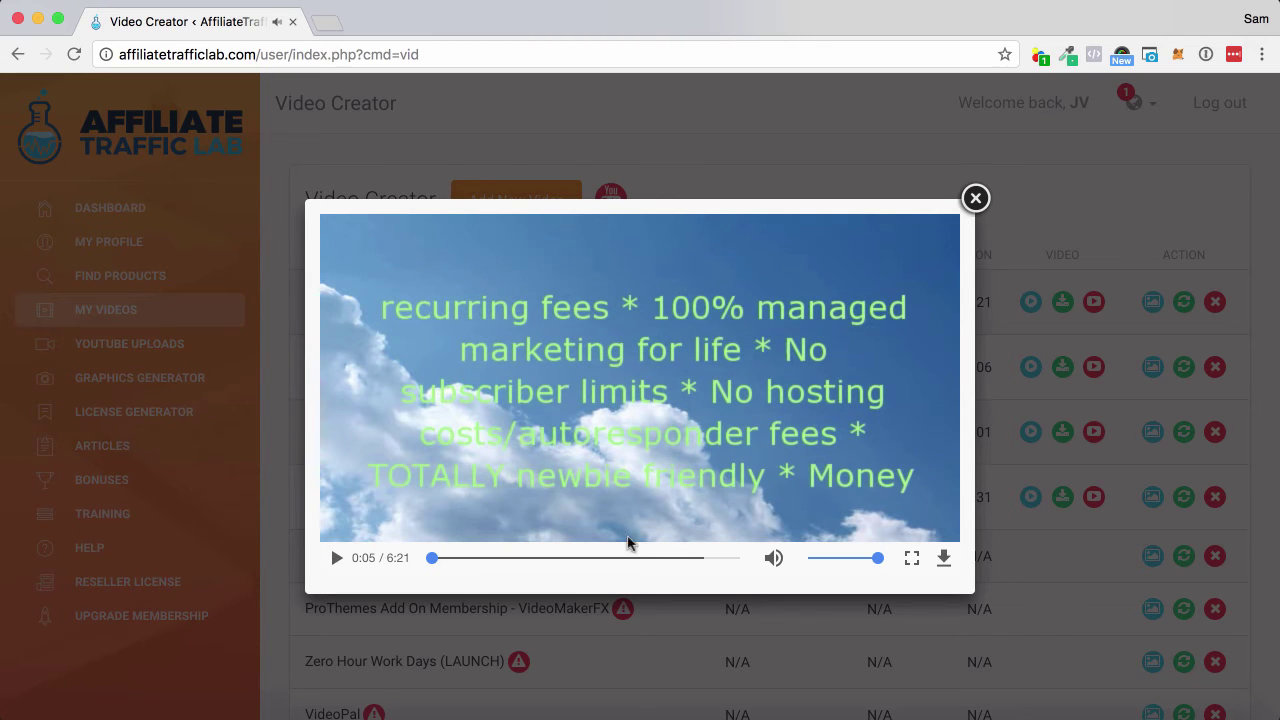
{"action": "left_click", "coordinate": [976, 199]}
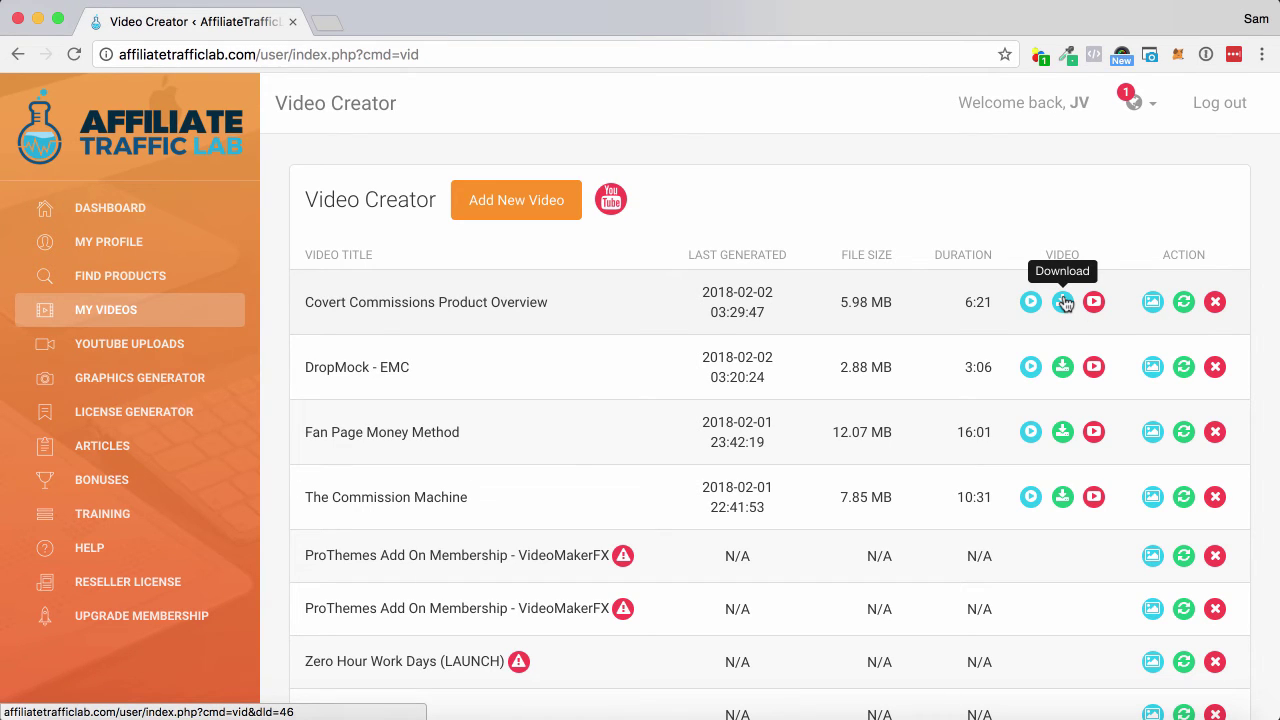
{"action": "left_click", "coordinate": [1095, 304]}
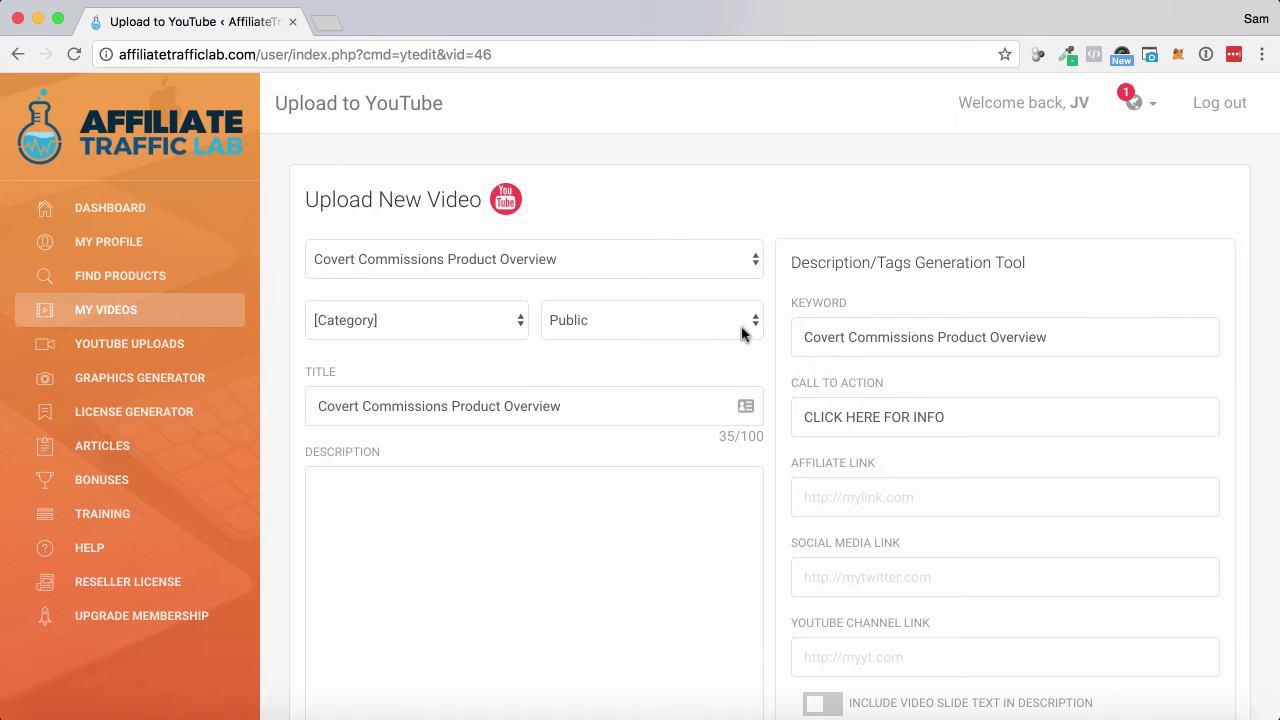
Step: Look over the description and tags fields of the YouTube upload form
{"action": "scroll", "coordinate": [528, 288], "scroll_direction": "down", "scroll_amount": 3}
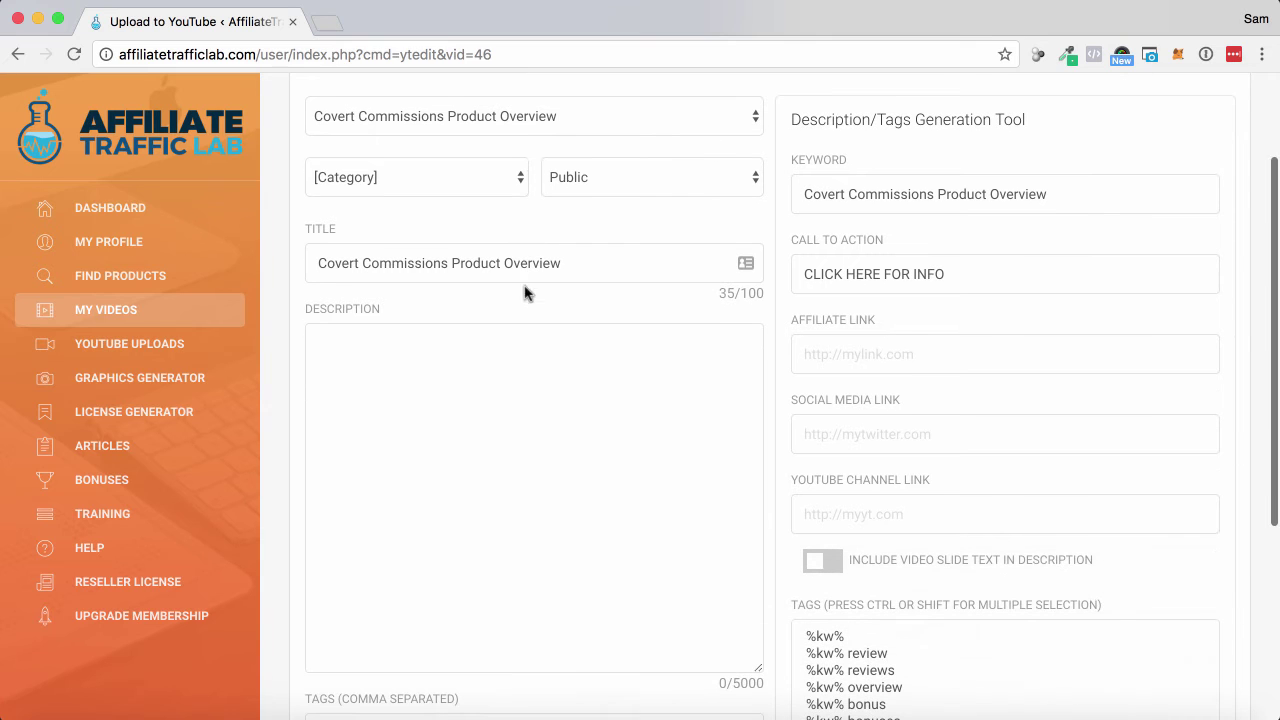
{"action": "left_click", "coordinate": [500, 352]}
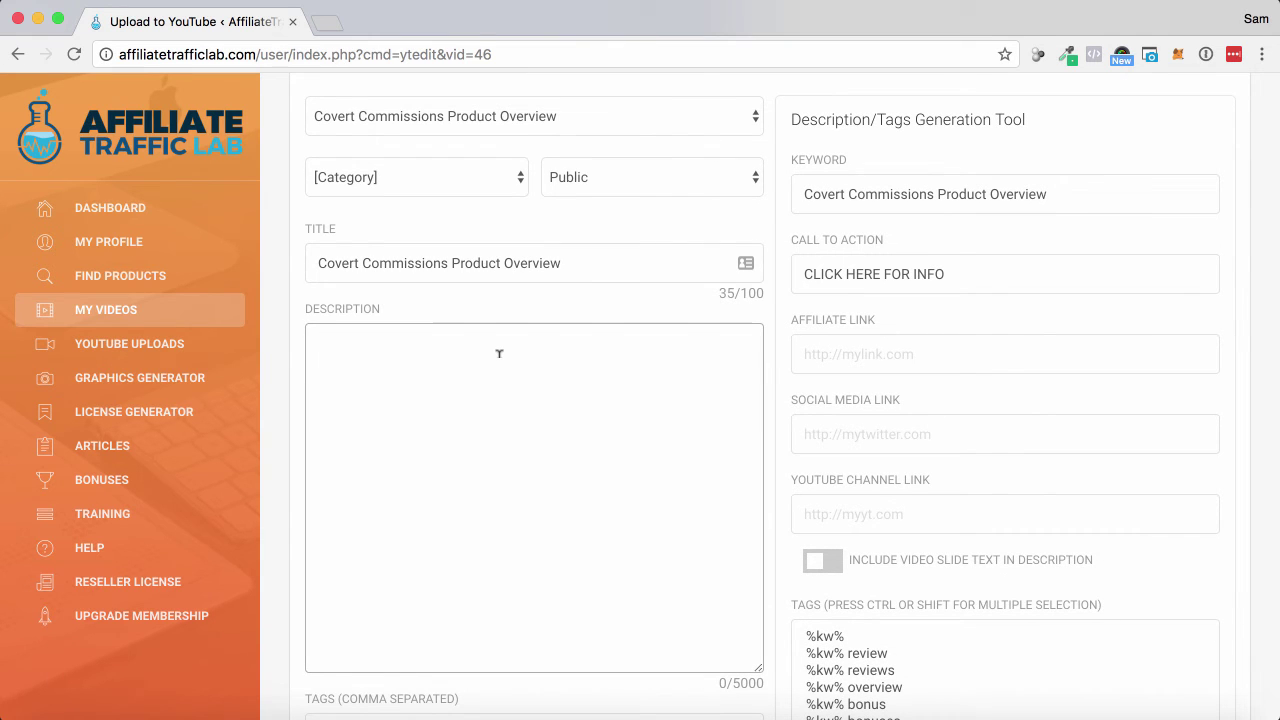
{"action": "scroll", "coordinate": [500, 353], "scroll_direction": "down", "scroll_amount": 2}
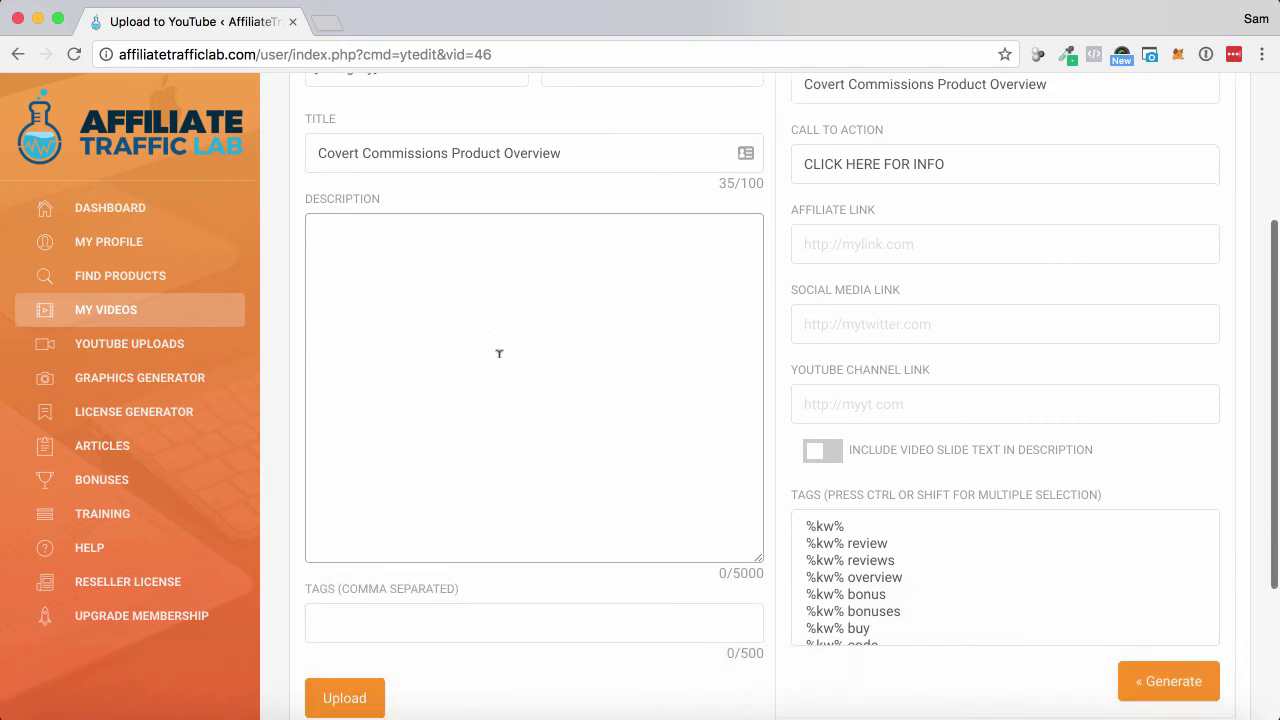
{"action": "scroll", "coordinate": [500, 353], "scroll_direction": "down", "scroll_amount": 3}
{"action": "left_click", "coordinate": [472, 487]}
{"action": "scroll", "coordinate": [472, 487], "scroll_direction": "up", "scroll_amount": 1}
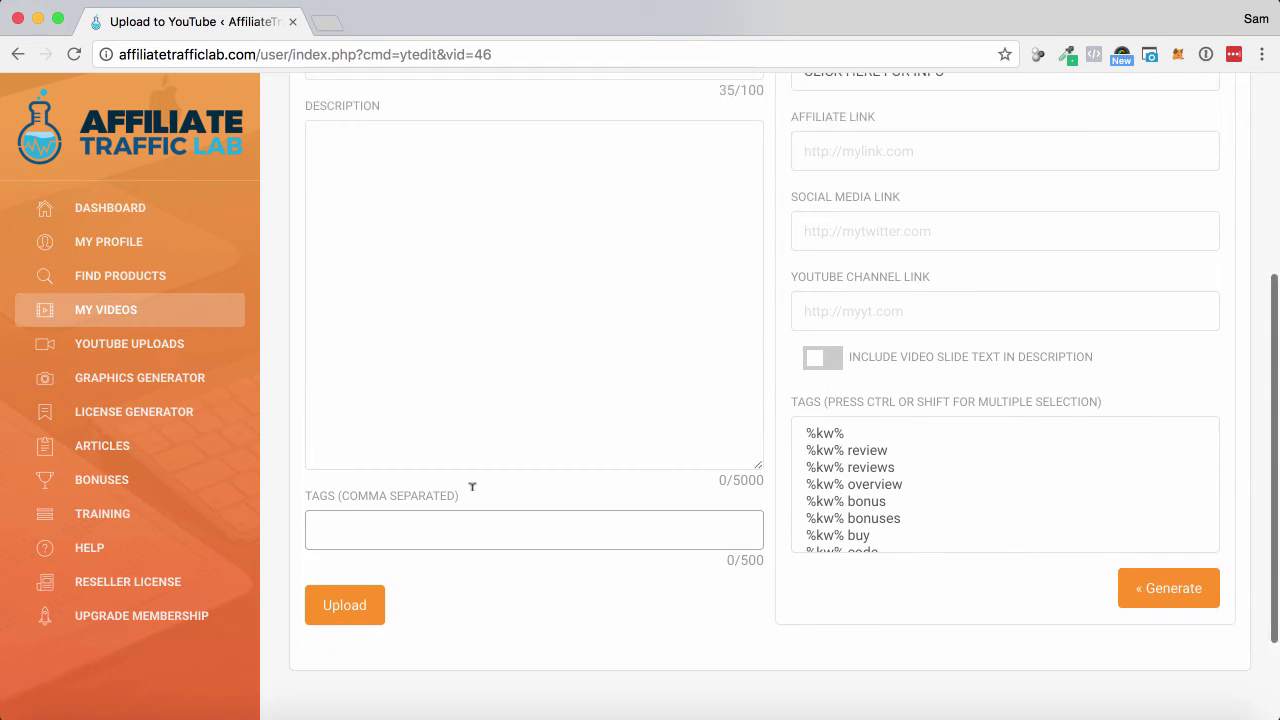
{"action": "scroll", "coordinate": [472, 487], "scroll_direction": "up", "scroll_amount": 1}
{"action": "scroll", "coordinate": [472, 487], "scroll_direction": "up", "scroll_amount": 2}
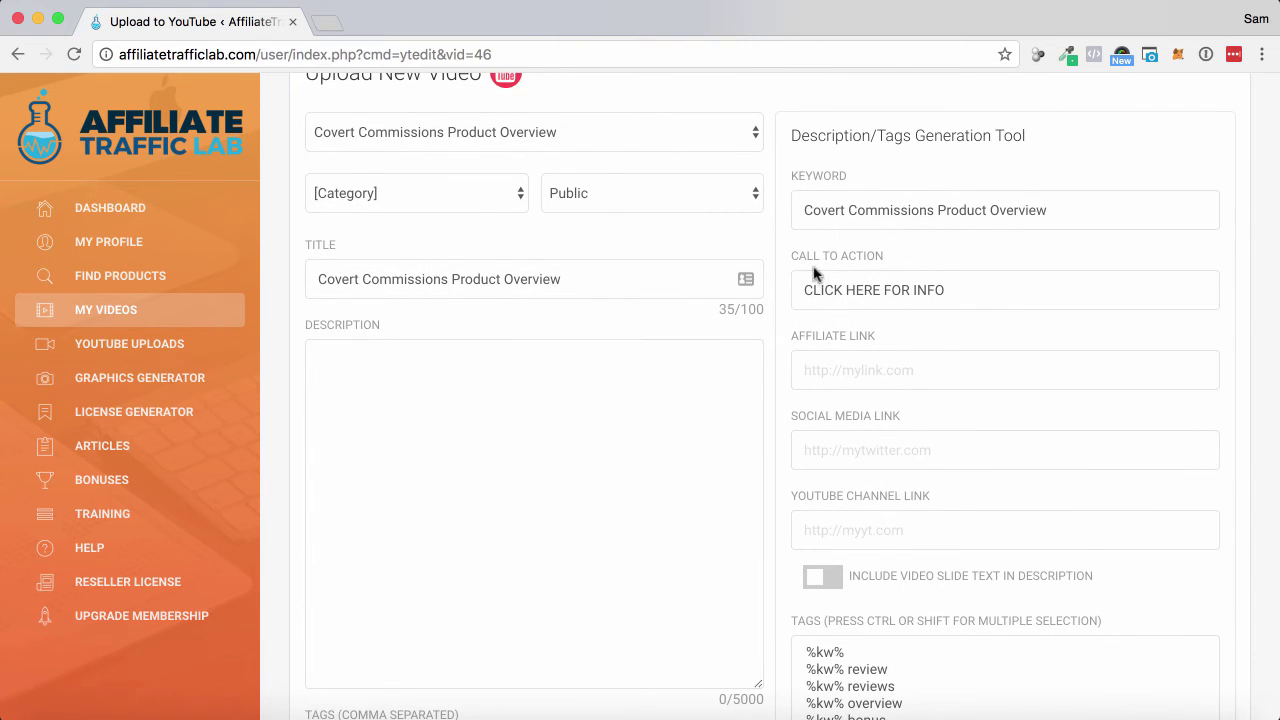
Step: Check the keyword, call-to-action text and affiliate, social media and YouTube channel links
{"action": "left_click", "coordinate": [911, 198]}
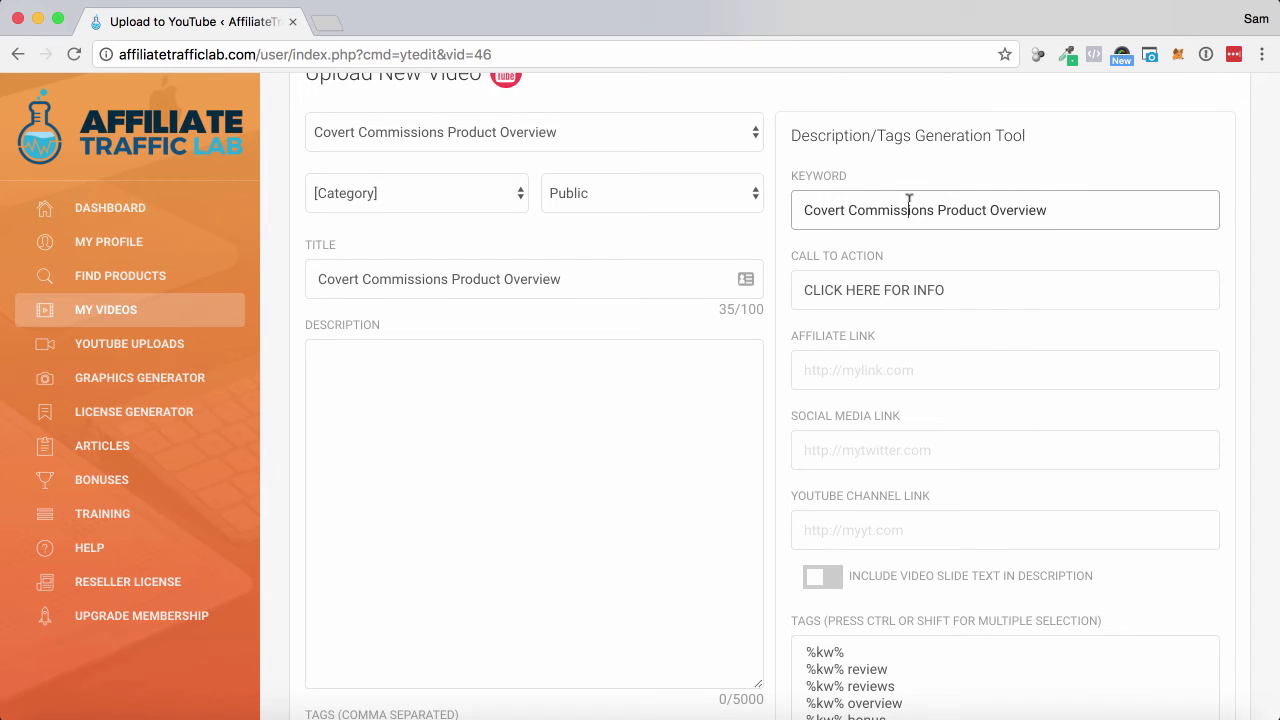
{"action": "scroll", "coordinate": [909, 198], "scroll_direction": "down", "scroll_amount": 1}
{"action": "left_click", "coordinate": [943, 264]}
{"action": "left_click_drag", "start_coordinate": [963, 264], "coordinate": [765, 277]}
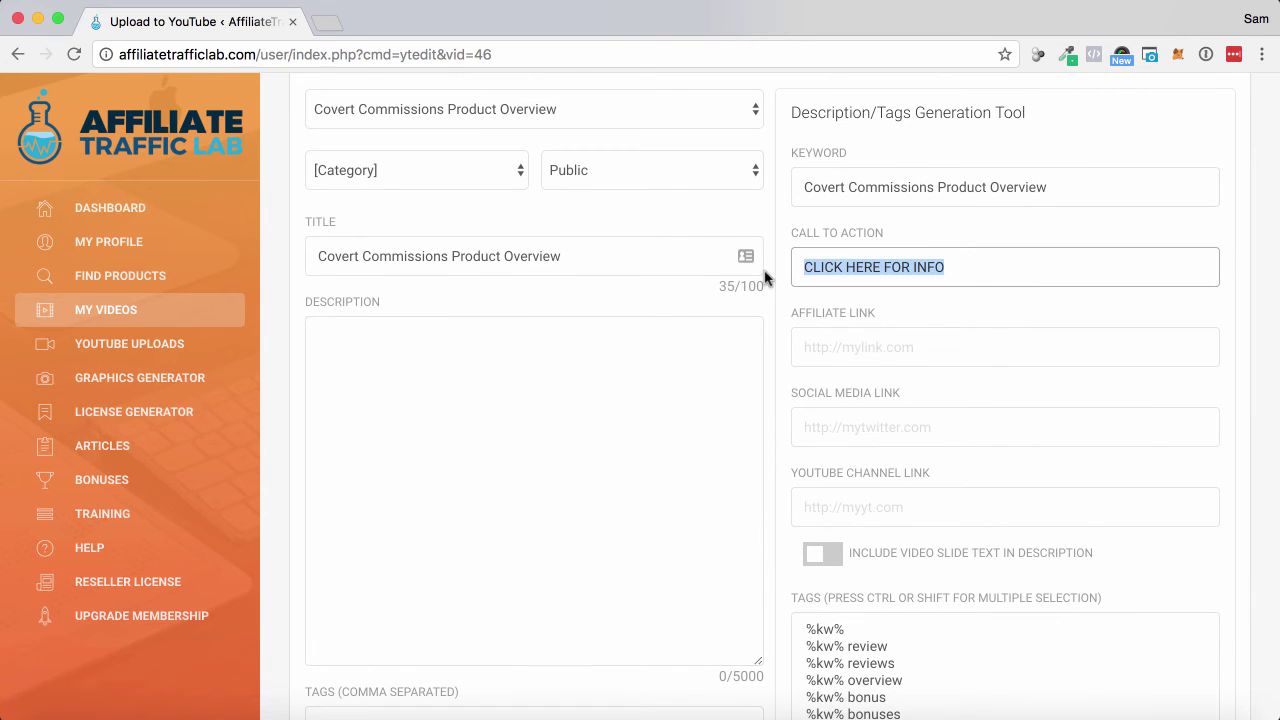
{"action": "left_click", "coordinate": [855, 353]}
{"action": "left_click", "coordinate": [853, 420]}
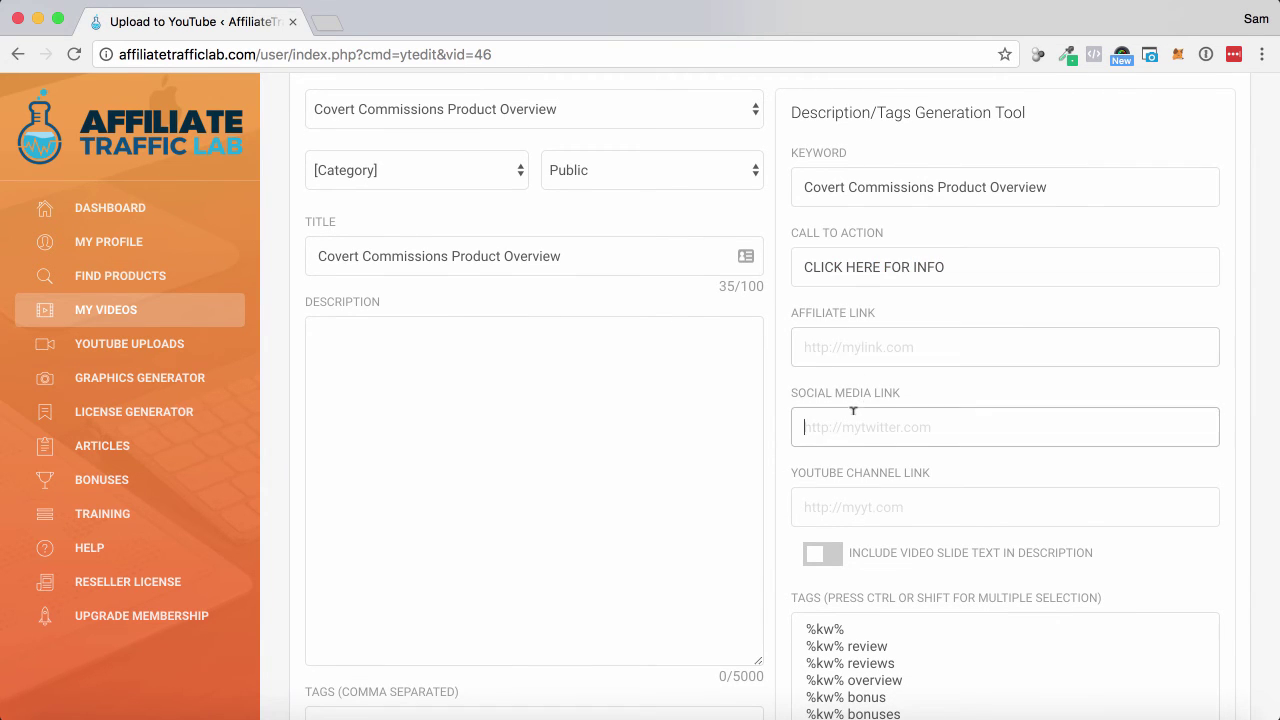
{"action": "left_click", "coordinate": [866, 493]}
Step: Choose the '%kw% review' tag template
{"action": "scroll", "coordinate": [883, 490], "scroll_direction": "up", "scroll_amount": 3}
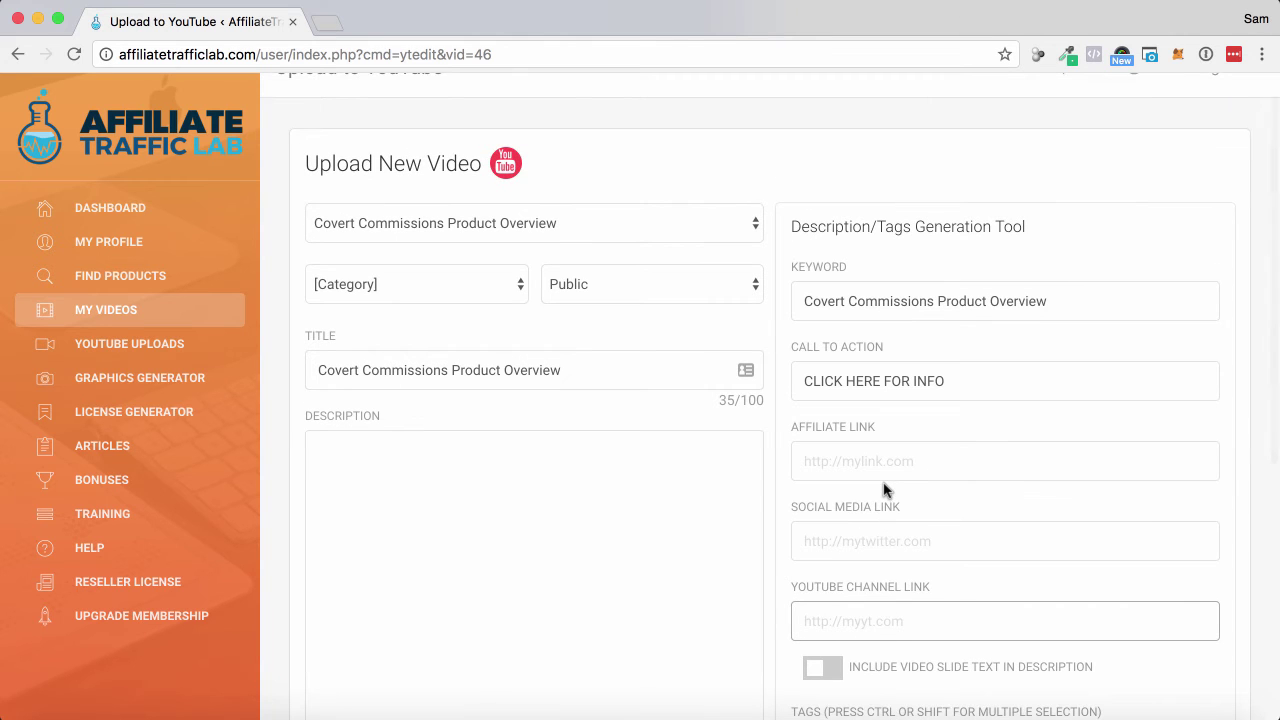
{"action": "scroll", "coordinate": [883, 490], "scroll_direction": "down", "scroll_amount": 5}
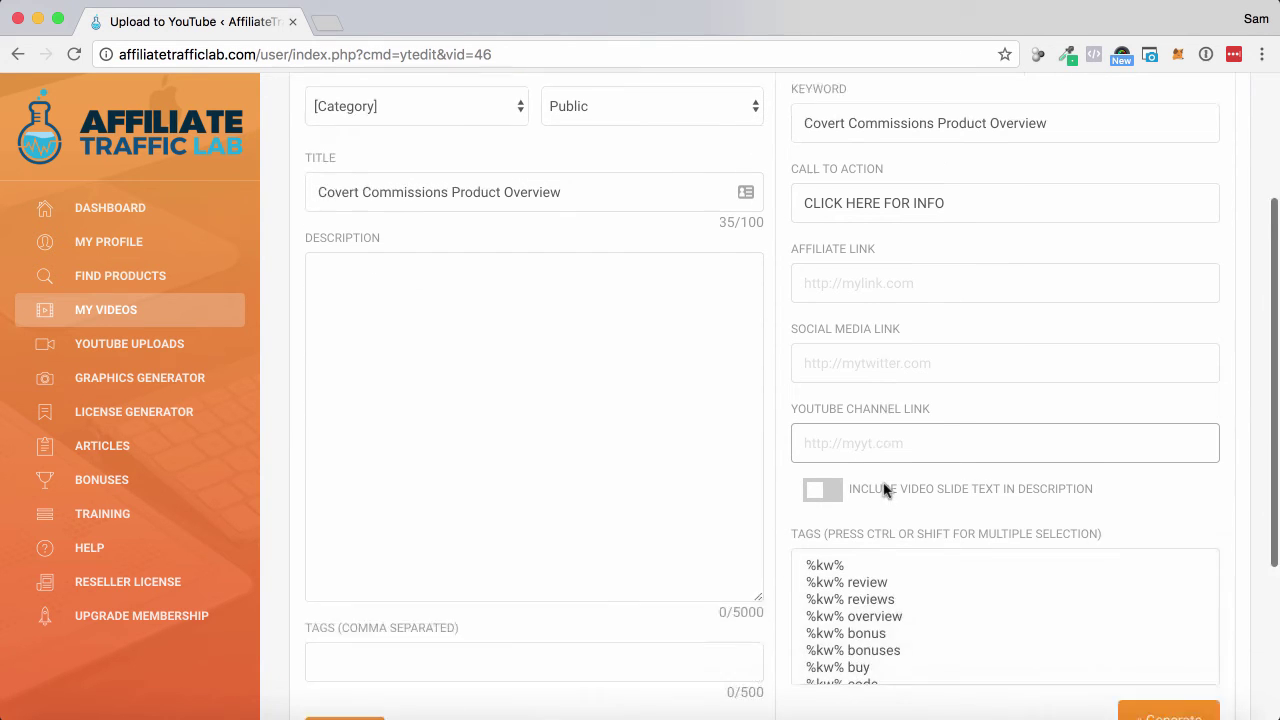
{"action": "scroll", "coordinate": [883, 488], "scroll_direction": "down", "scroll_amount": 5}
{"action": "left_click", "coordinate": [872, 362]}
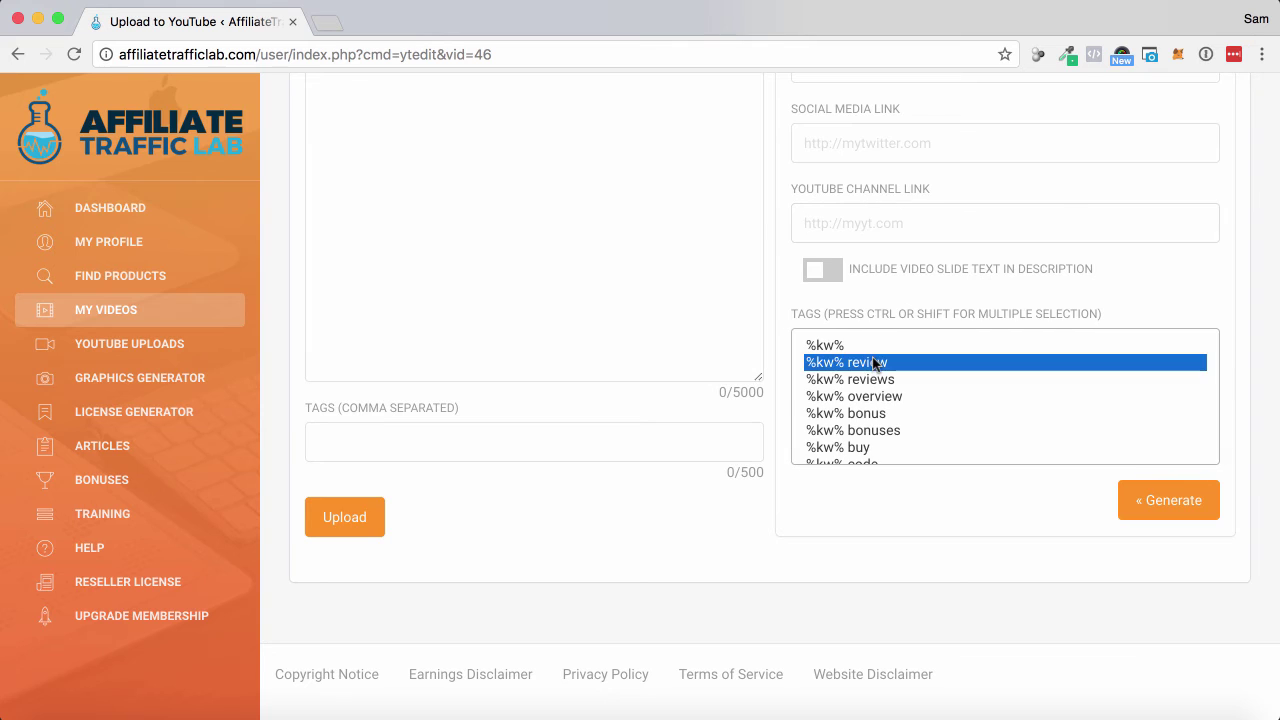
Step: Switch on Include Video Slide Text in Description
{"action": "scroll", "coordinate": [872, 362], "scroll_direction": "down", "scroll_amount": 3}
{"action": "scroll", "coordinate": [872, 362], "scroll_direction": "down", "scroll_amount": 5}
{"action": "scroll", "coordinate": [872, 364], "scroll_direction": "down", "scroll_amount": 3}
{"action": "scroll", "coordinate": [872, 364], "scroll_direction": "down", "scroll_amount": 2}
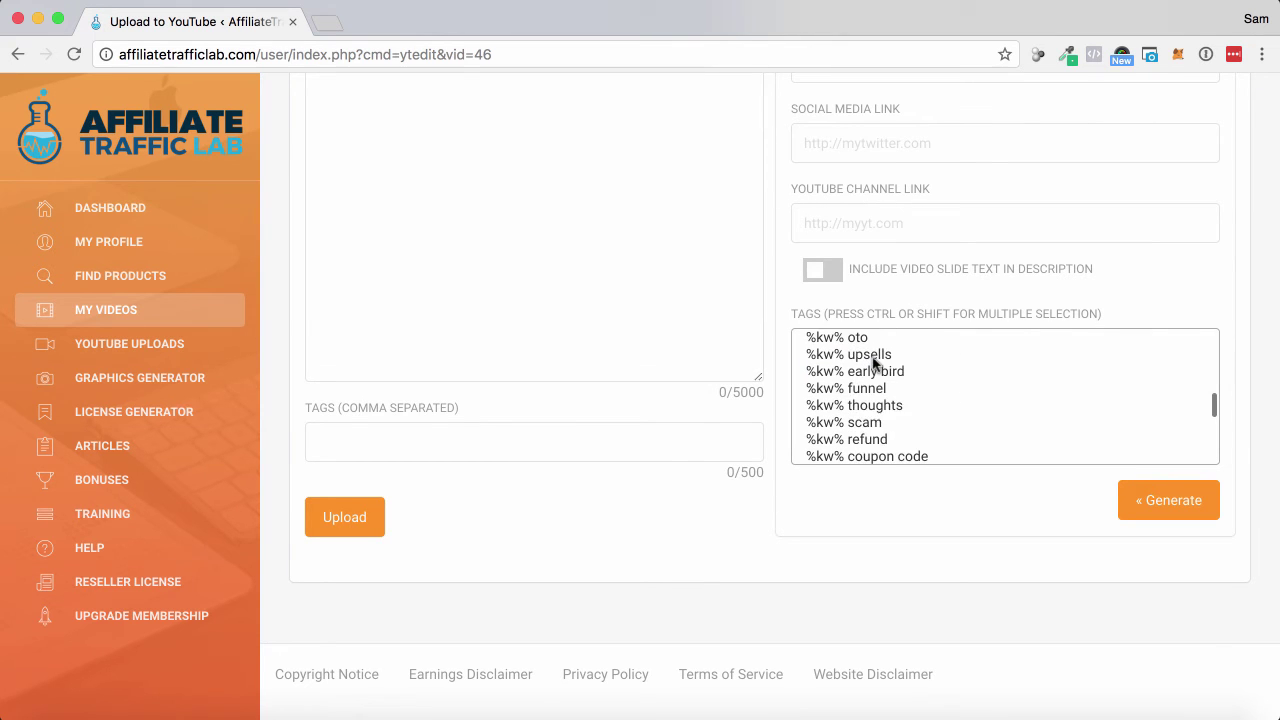
{"action": "scroll", "coordinate": [872, 364], "scroll_direction": "down", "scroll_amount": 3}
{"action": "scroll", "coordinate": [957, 388], "scroll_direction": "down", "scroll_amount": 5}
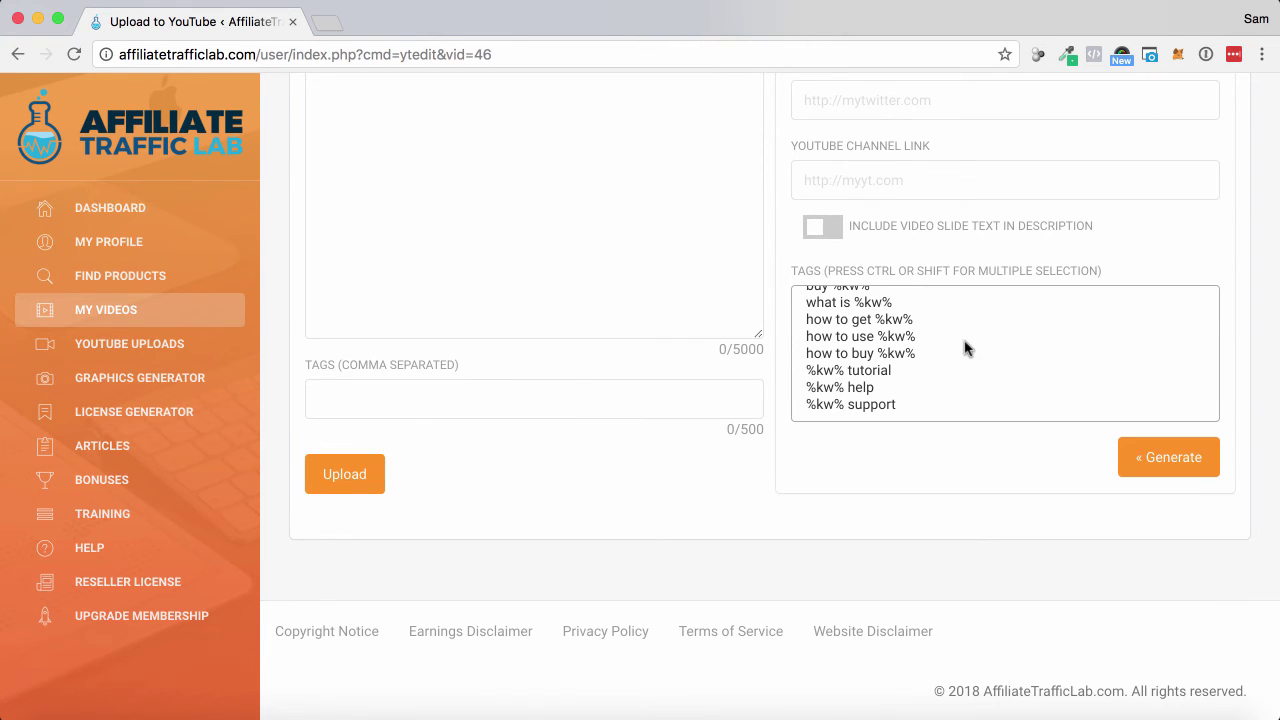
{"action": "scroll", "coordinate": [962, 350], "scroll_direction": "up", "scroll_amount": 2}
{"action": "scroll", "coordinate": [945, 340], "scroll_direction": "up", "scroll_amount": 5}
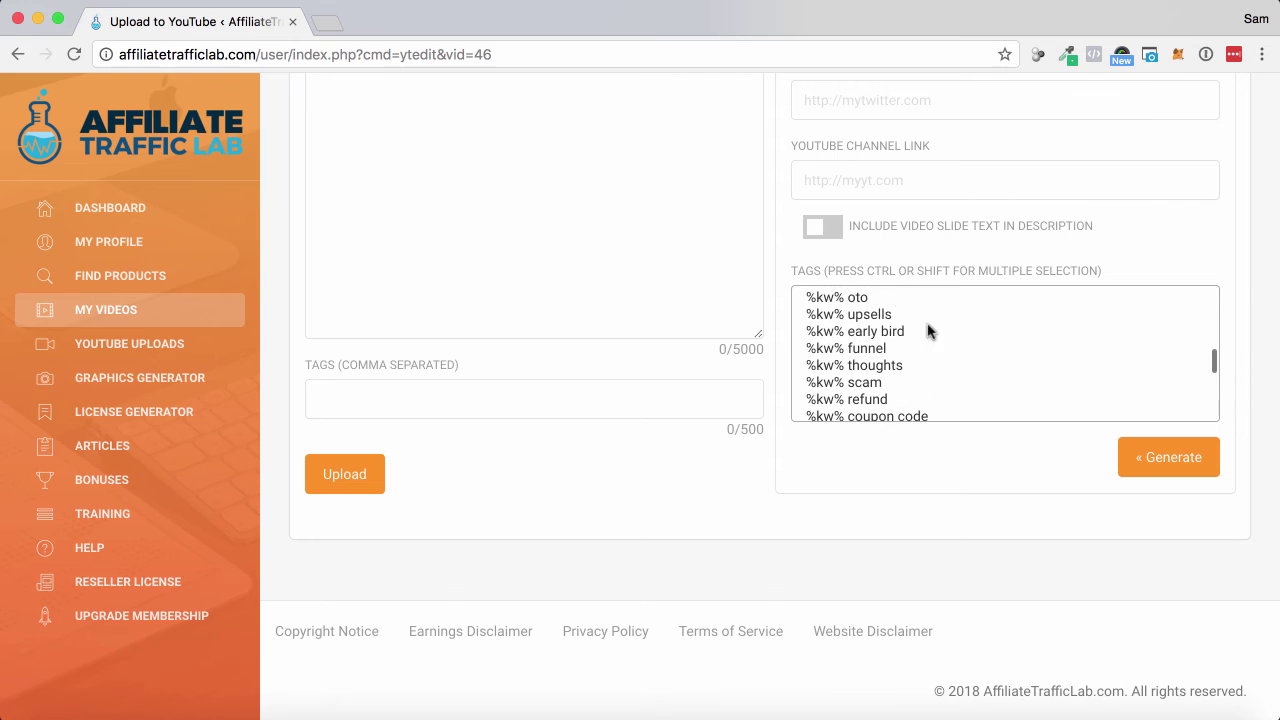
{"action": "left_click", "coordinate": [818, 229]}
{"action": "scroll", "coordinate": [790, 230], "scroll_direction": "up", "scroll_amount": 1}
{"action": "scroll", "coordinate": [785, 232], "scroll_direction": "up", "scroll_amount": 4}
{"action": "scroll", "coordinate": [785, 232], "scroll_direction": "up", "scroll_amount": 2}
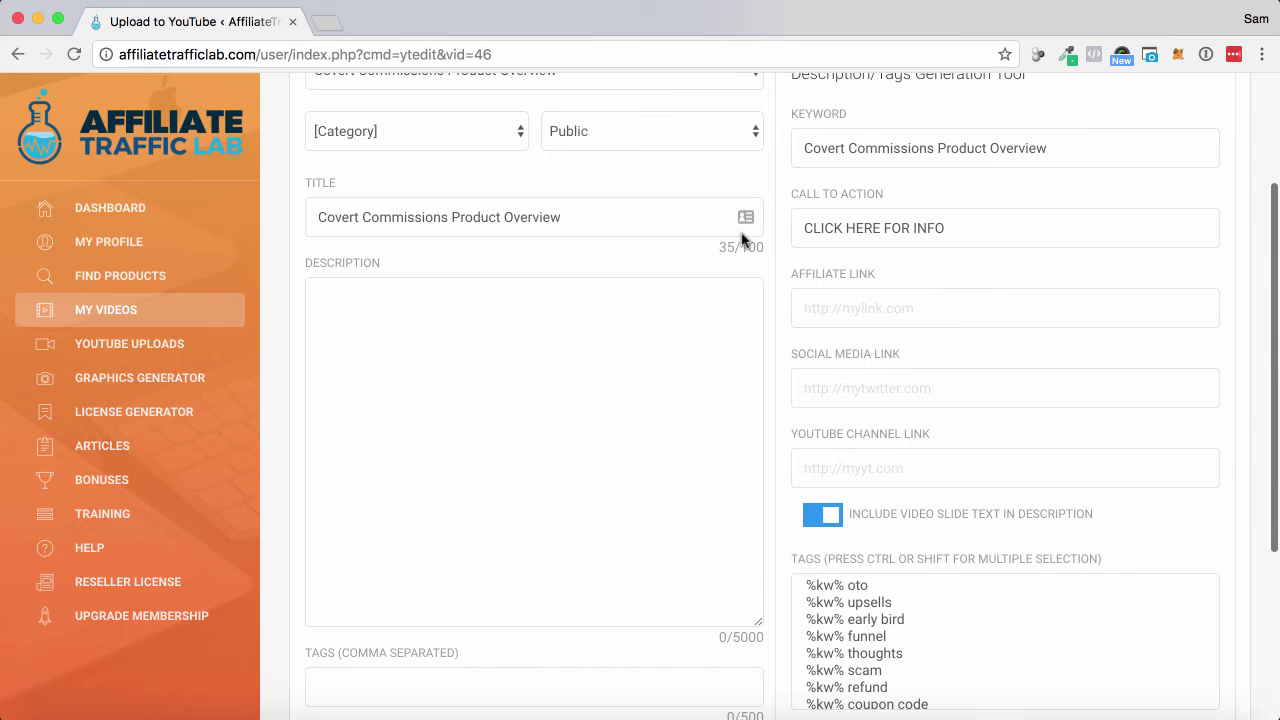
{"action": "scroll", "coordinate": [867, 395], "scroll_direction": "down", "scroll_amount": 3}
{"action": "scroll", "coordinate": [869, 403], "scroll_direction": "down", "scroll_amount": 3}
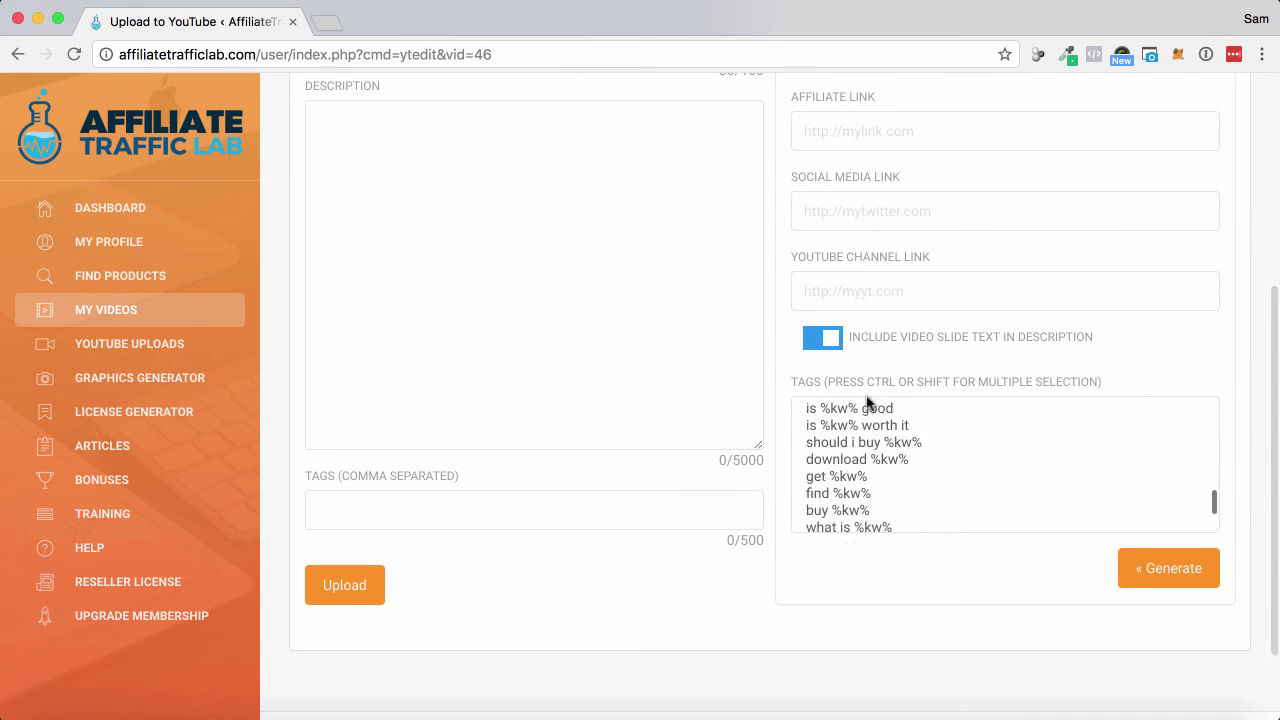
{"action": "scroll", "coordinate": [869, 403], "scroll_direction": "down", "scroll_amount": 1}
{"action": "scroll", "coordinate": [1008, 647], "scroll_direction": "down", "scroll_amount": 2}
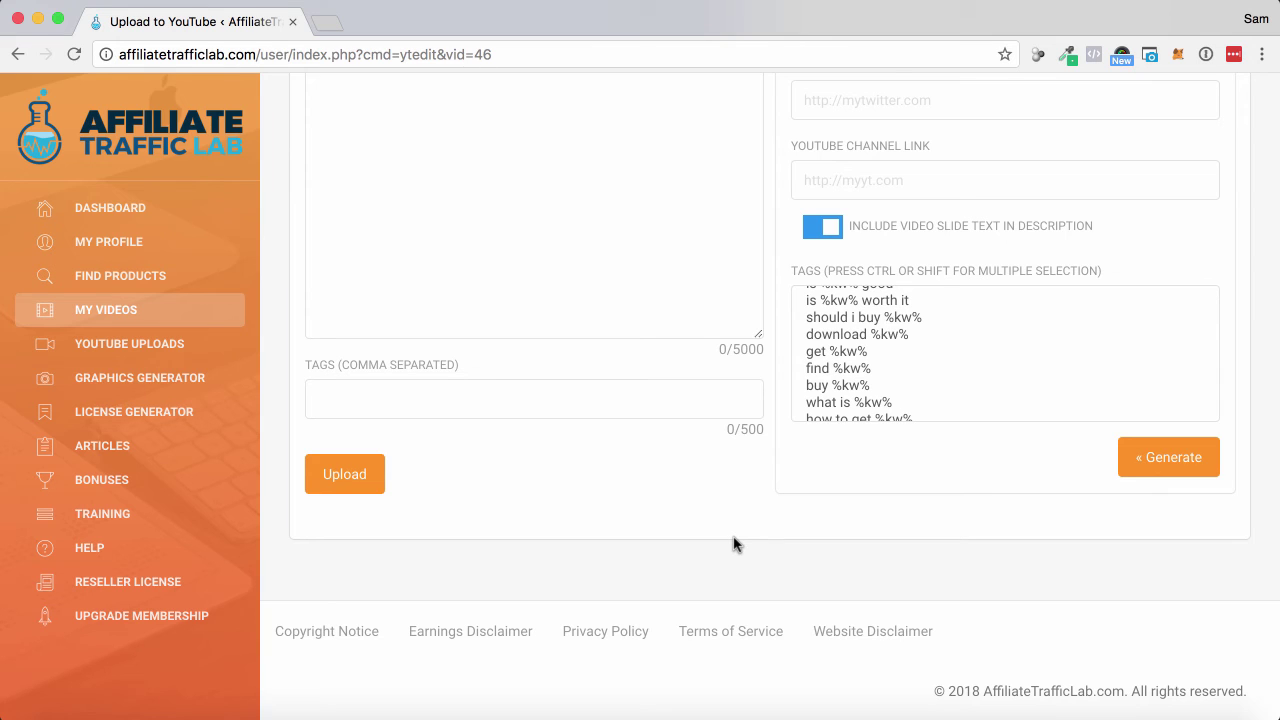
Step: Browse the first 25 of 500 JVZoo/W+ products sorted by sales on Find Products
{"action": "left_click", "coordinate": [125, 283]}
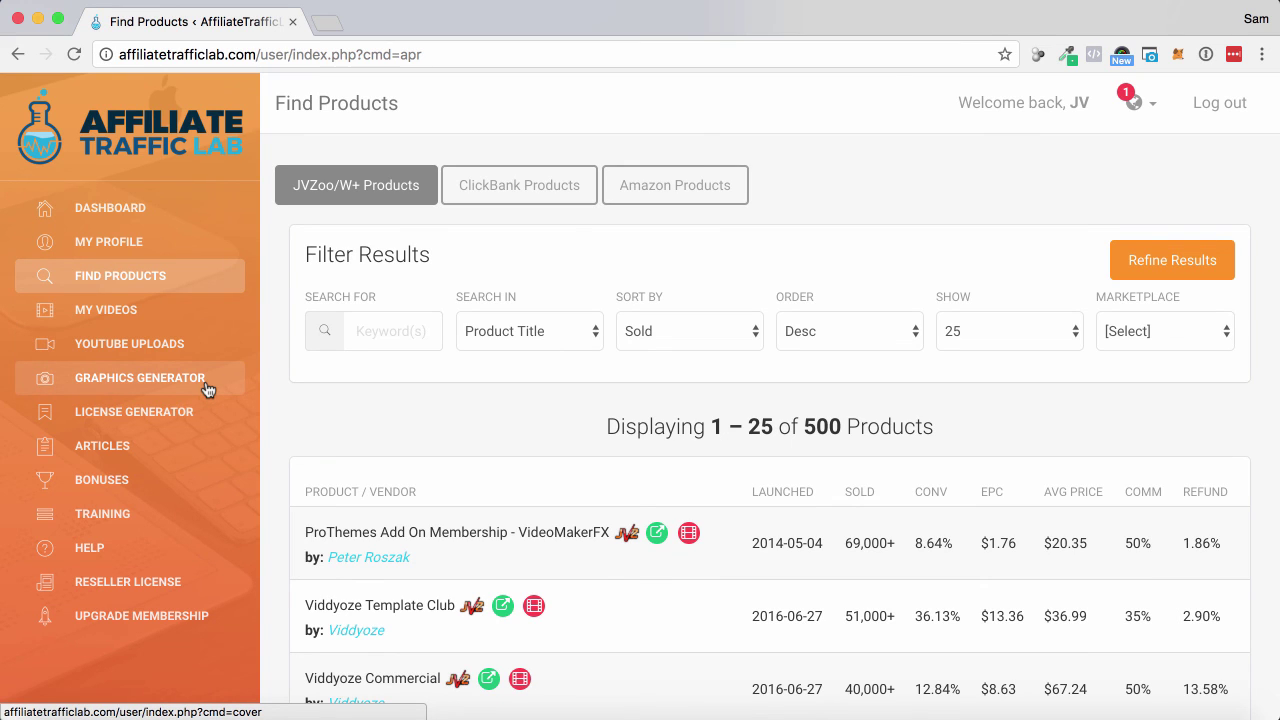
{"action": "scroll", "coordinate": [207, 389], "scroll_direction": "down", "scroll_amount": 1}
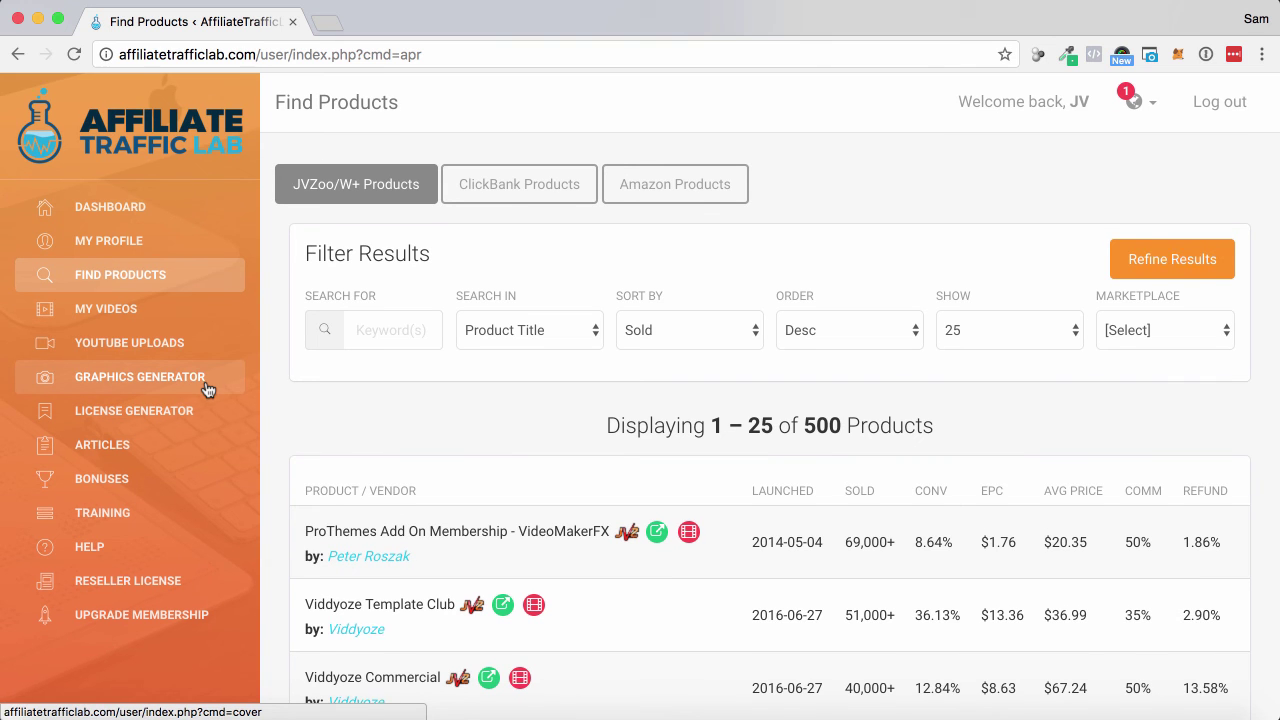
{"action": "scroll", "coordinate": [547, 429], "scroll_direction": "down", "scroll_amount": 2}
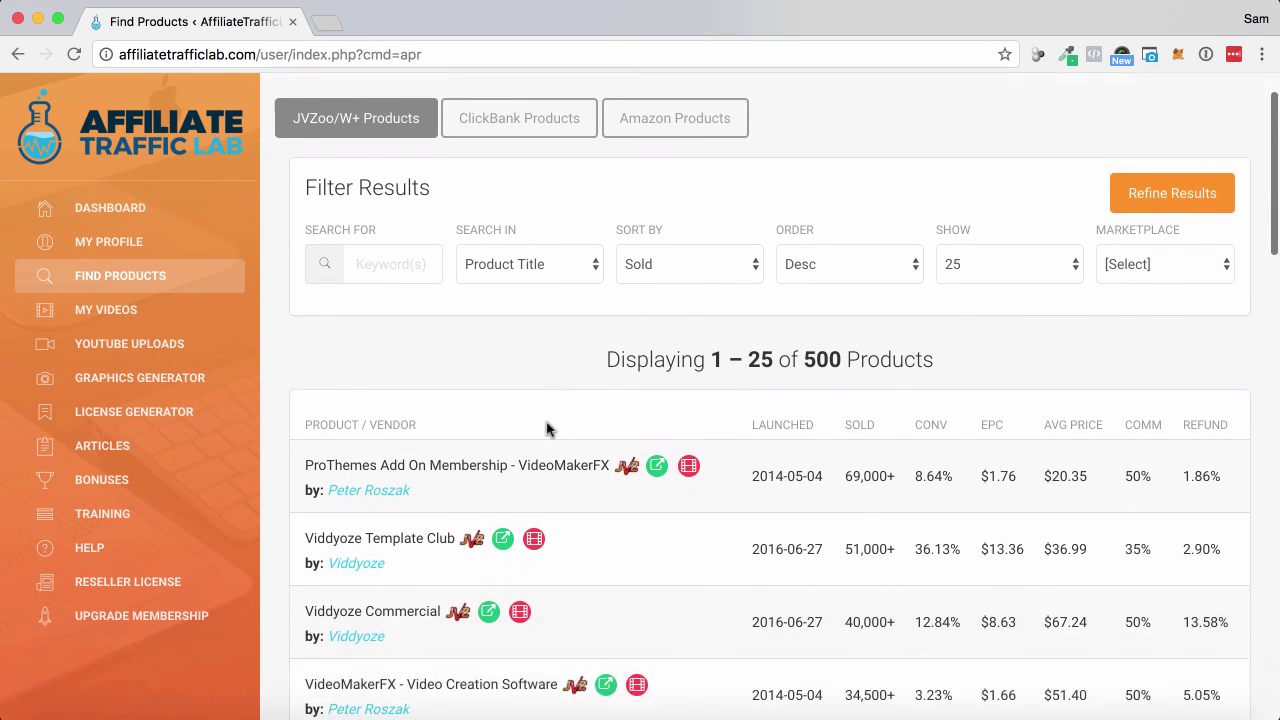
{"action": "scroll", "coordinate": [547, 429], "scroll_direction": "up", "scroll_amount": 2}
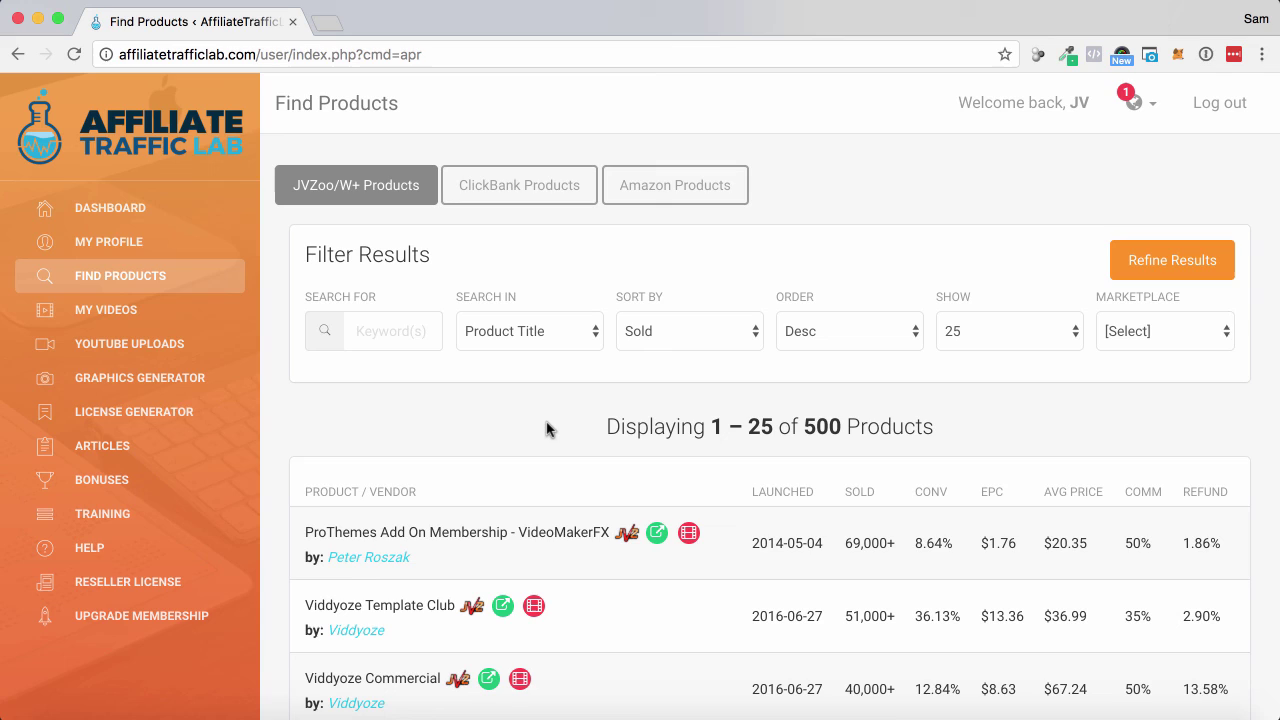